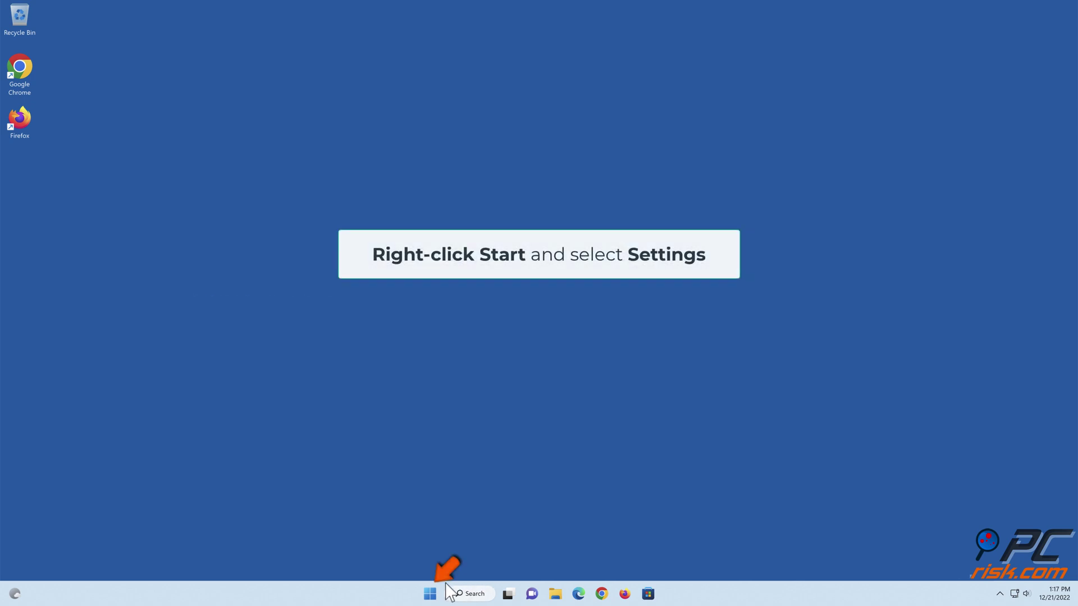
# - Open Settings and go to System > Troubleshoot > Other troubleshooters
pyautogui.rightClick(430, 594)
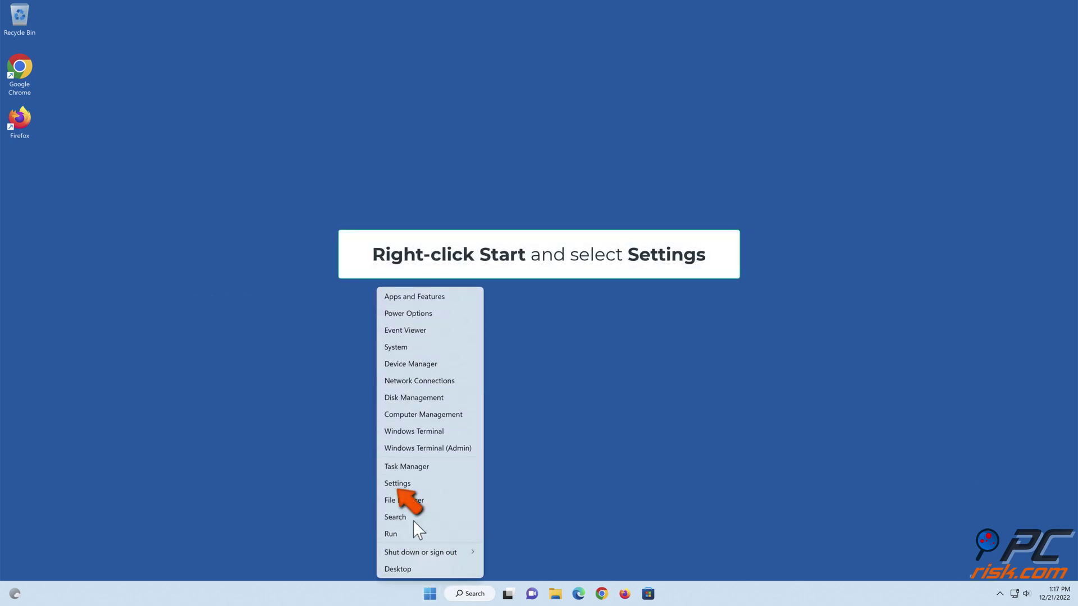
pyautogui.click(399, 485)
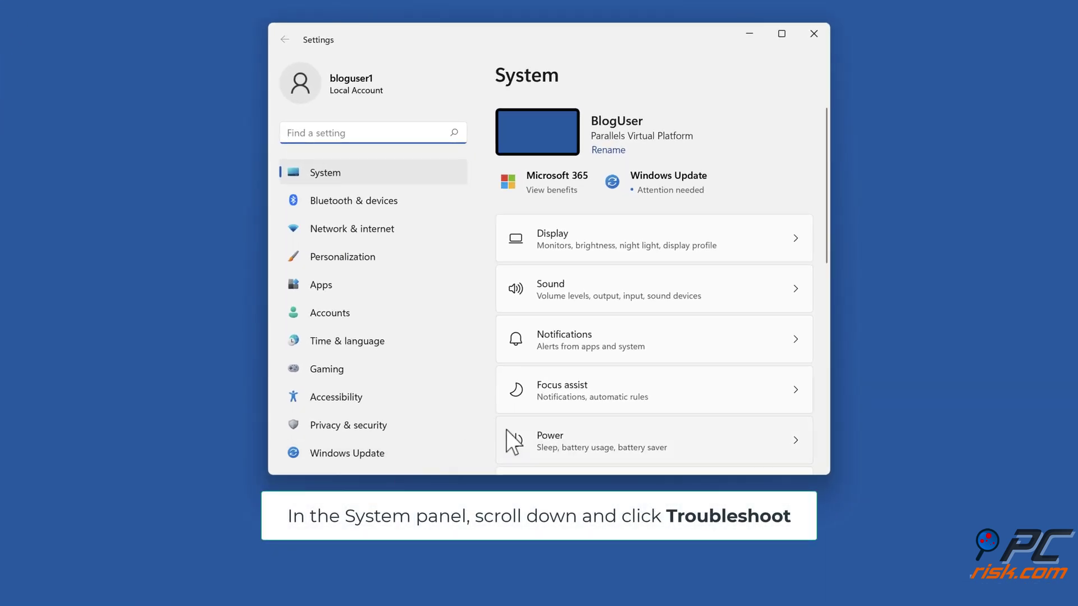
pyautogui.scroll(-8, 775, 319)
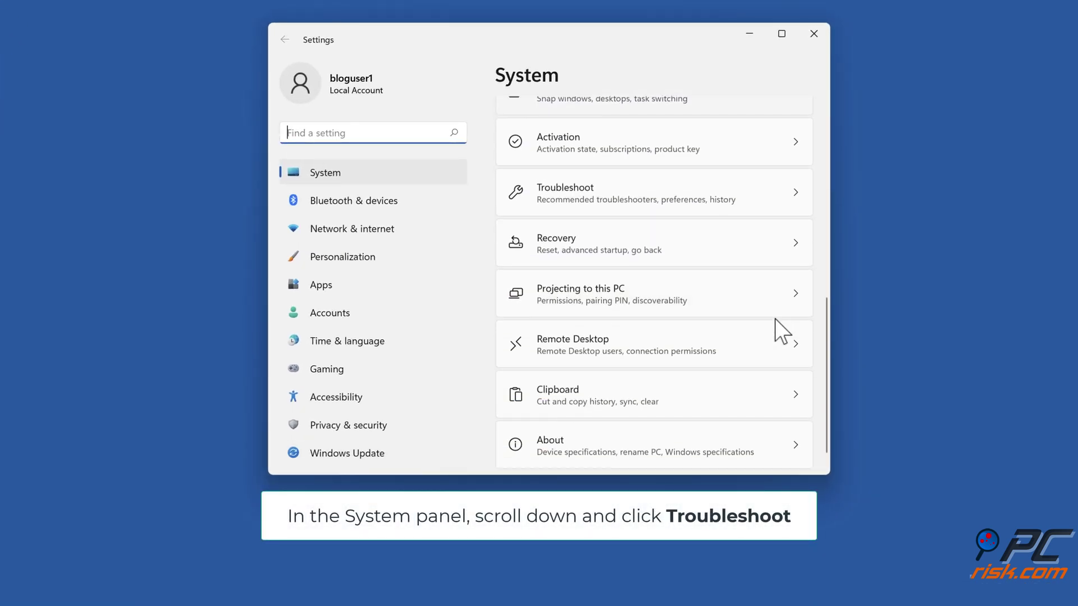
pyautogui.click(558, 204)
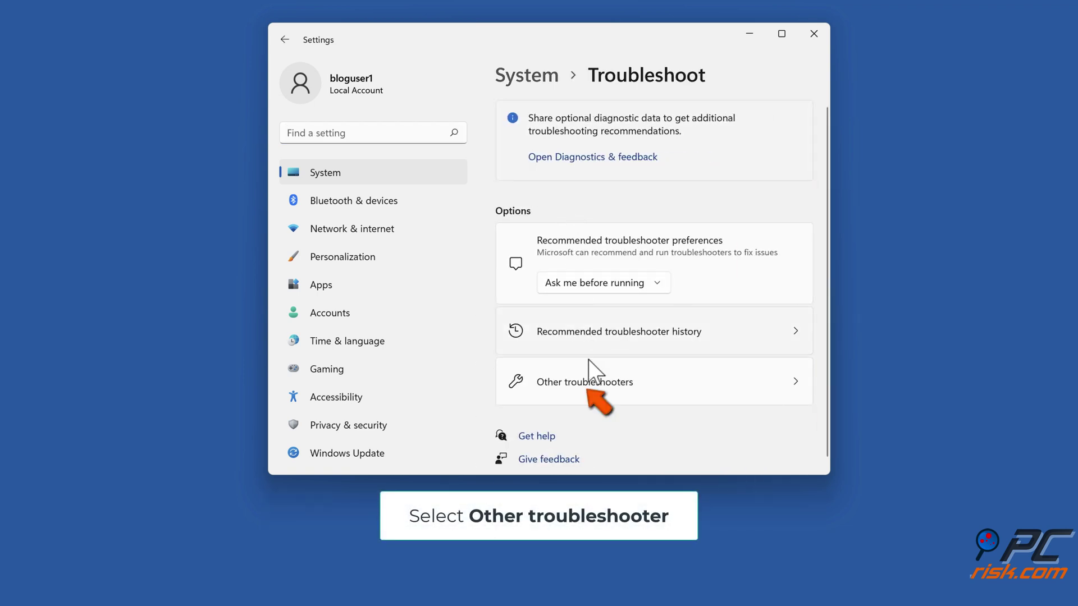
pyautogui.click(578, 390)
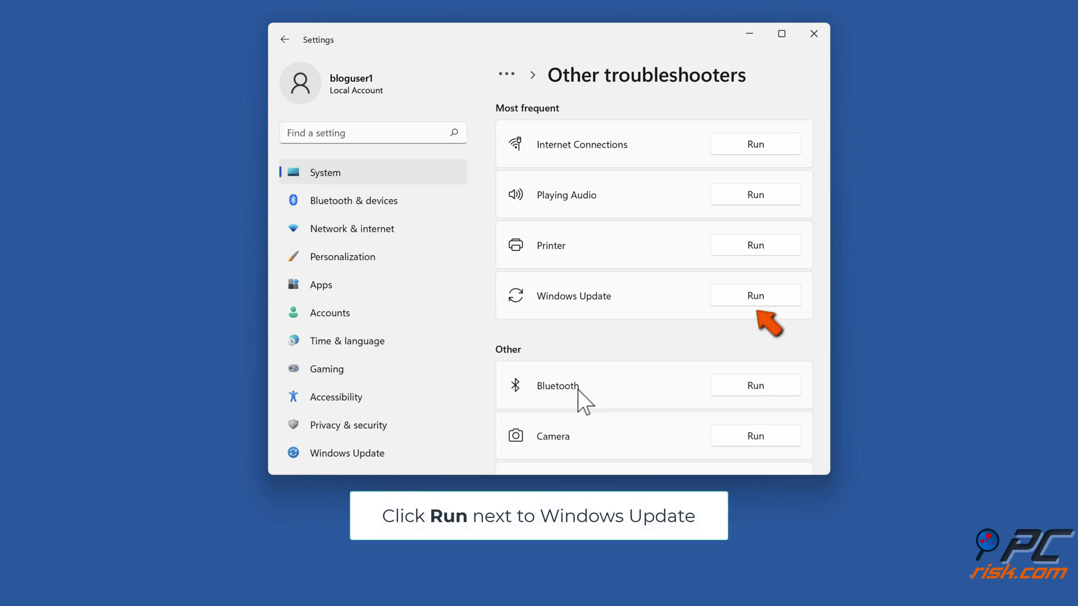
# - Run the Windows Update troubleshooter, dismiss its report, and close Settings
pyautogui.click(751, 302)
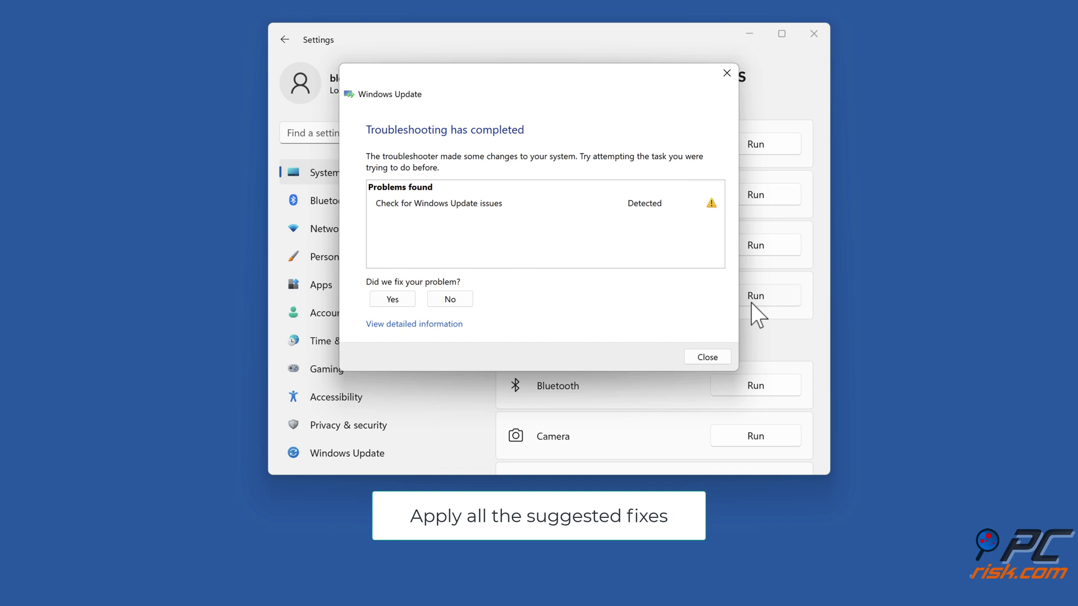
pyautogui.click(707, 358)
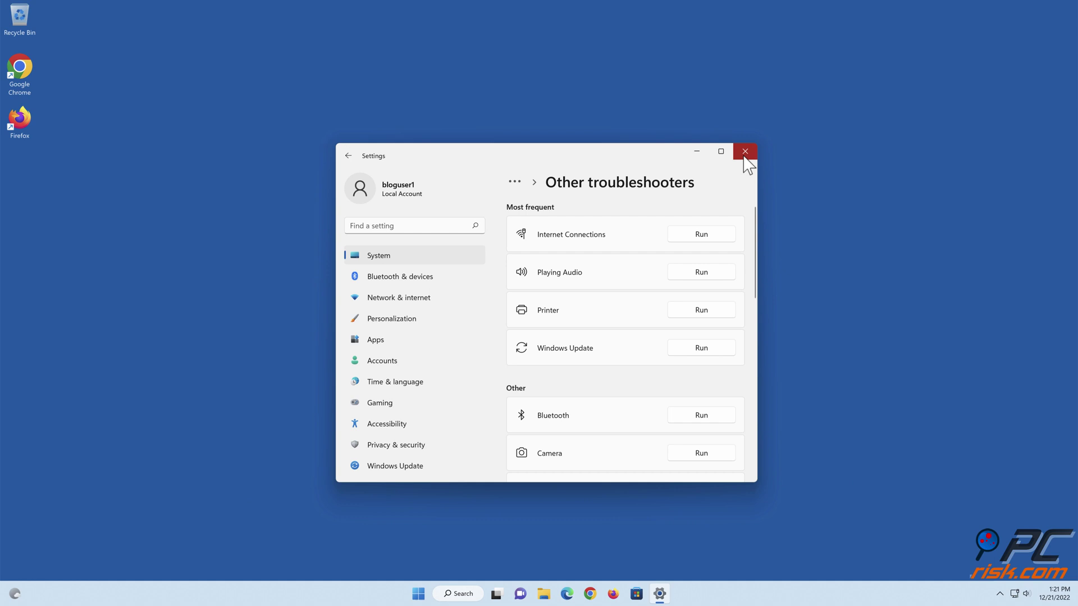
pyautogui.click(745, 156)
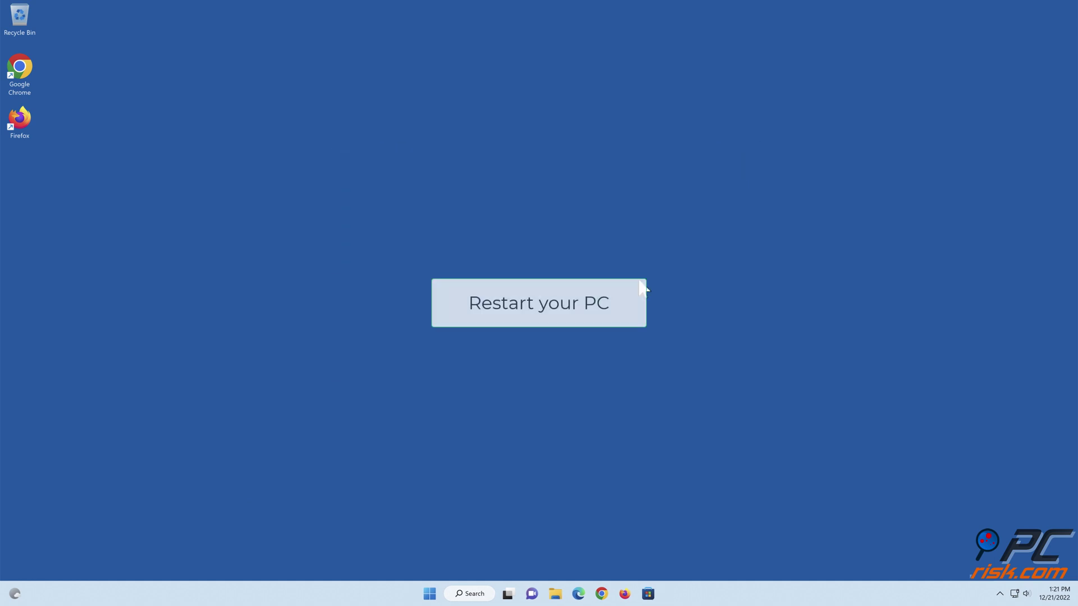
# - Restart the PC from the Start menu's power options
pyautogui.click(433, 593)
pyautogui.click(670, 558)
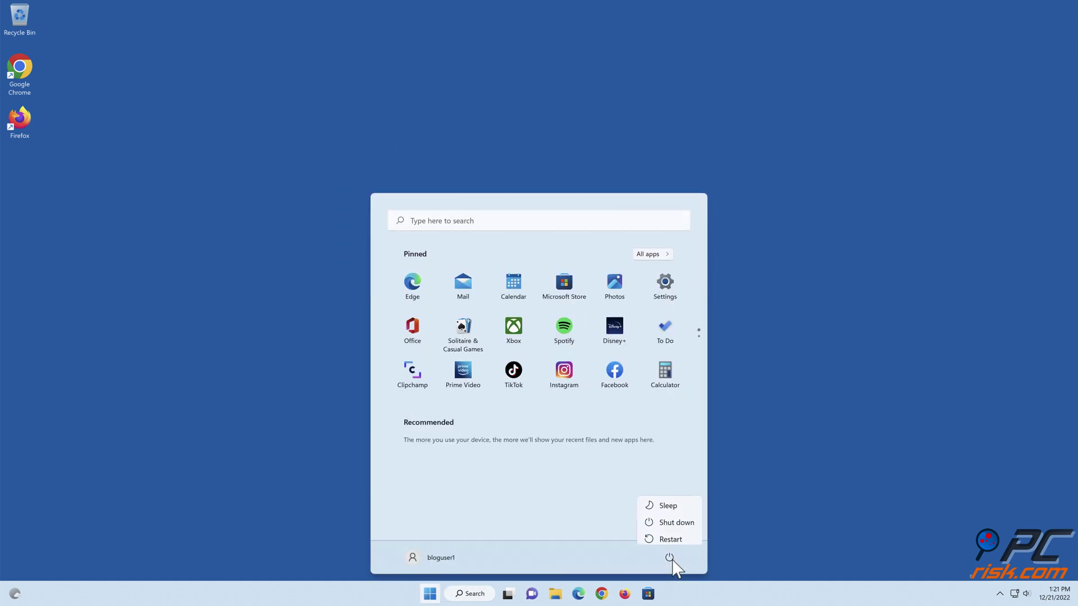
pyautogui.click(670, 540)
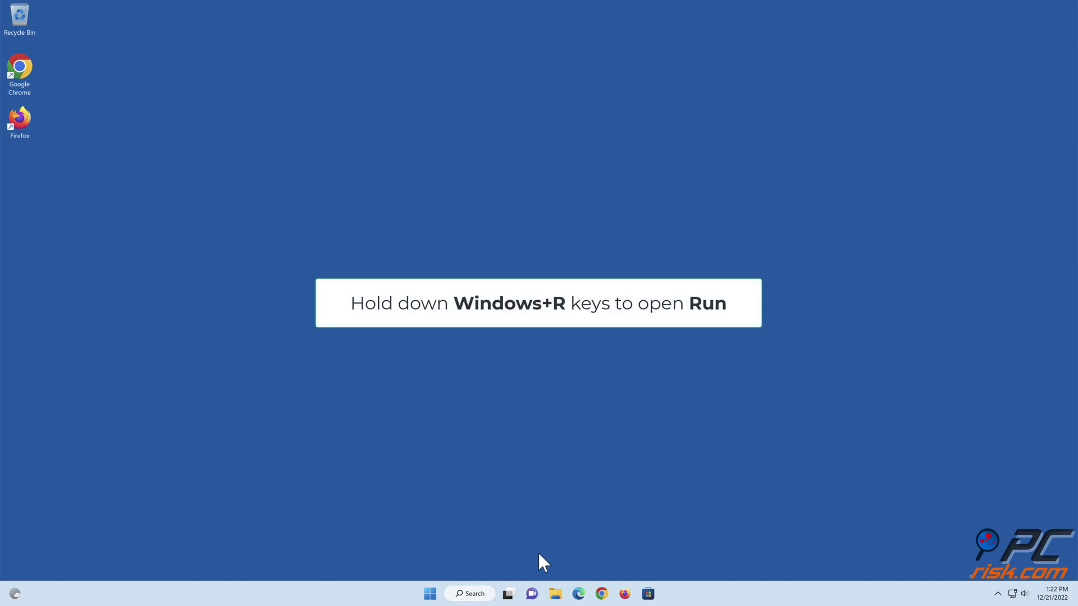
# - Launch Disk Cleanup for drive C: by running cleanmgr from the Run box
pyautogui.press('super+r')
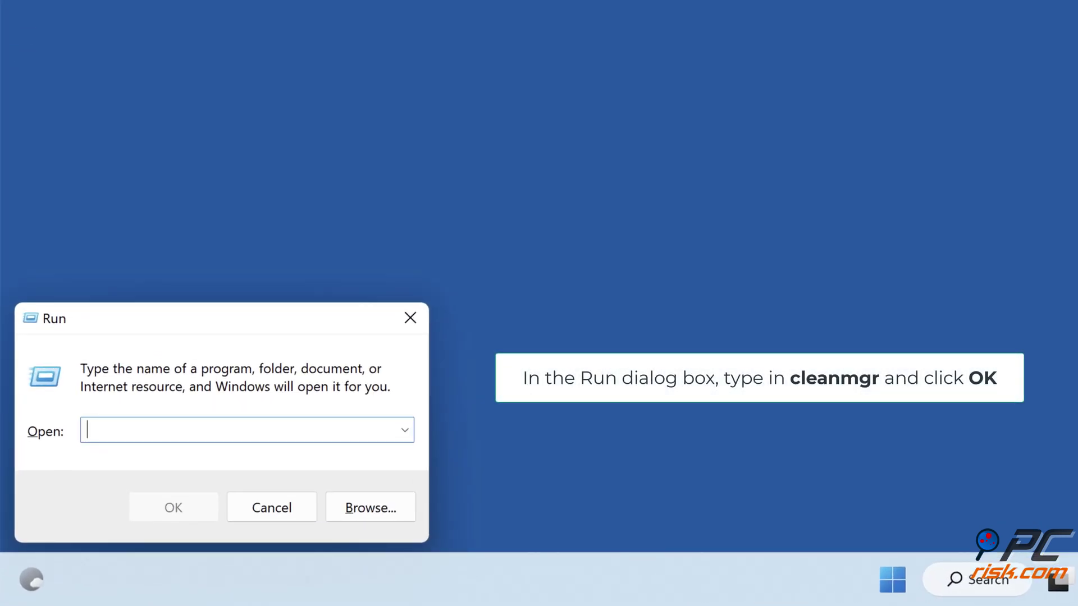
pyautogui.write('cleanmgr')
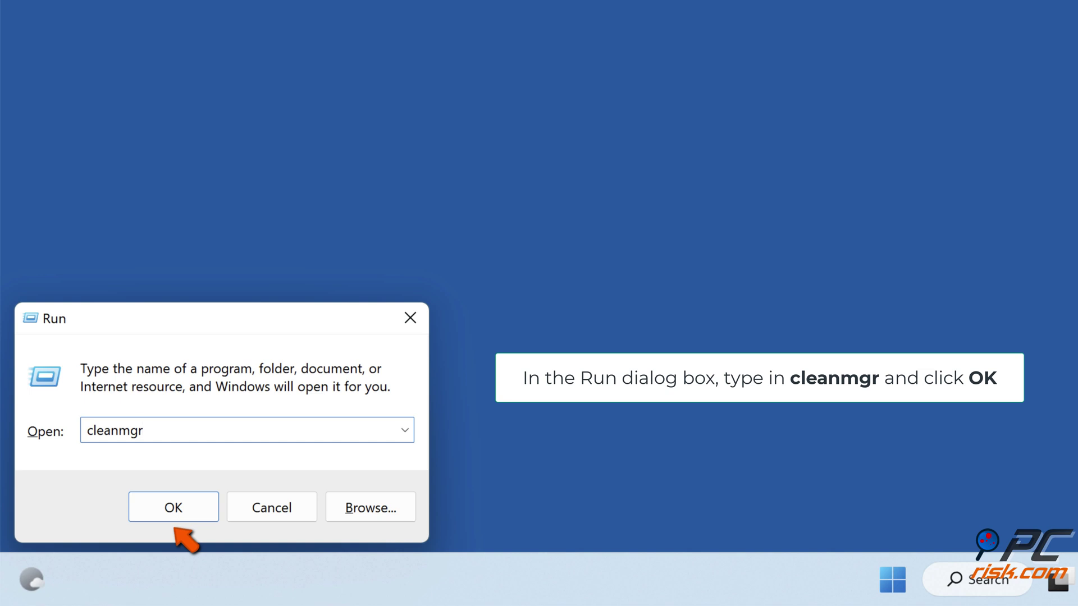
pyautogui.click(174, 520)
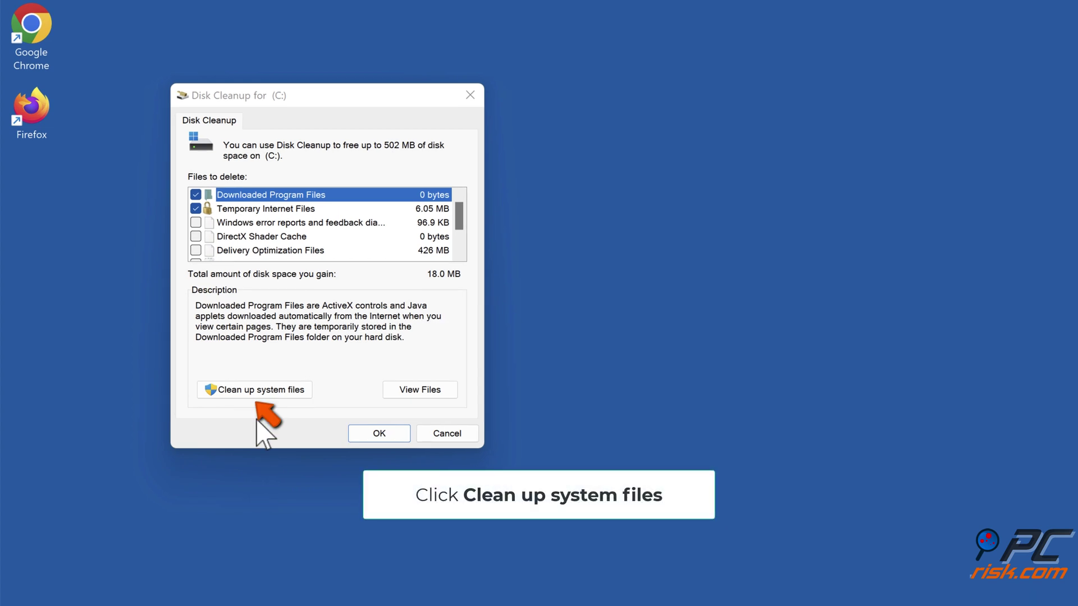
# - Include system files, select Defender Antivirus, Recycle Bin and Temporary files, and delete them
pyautogui.click(256, 392)
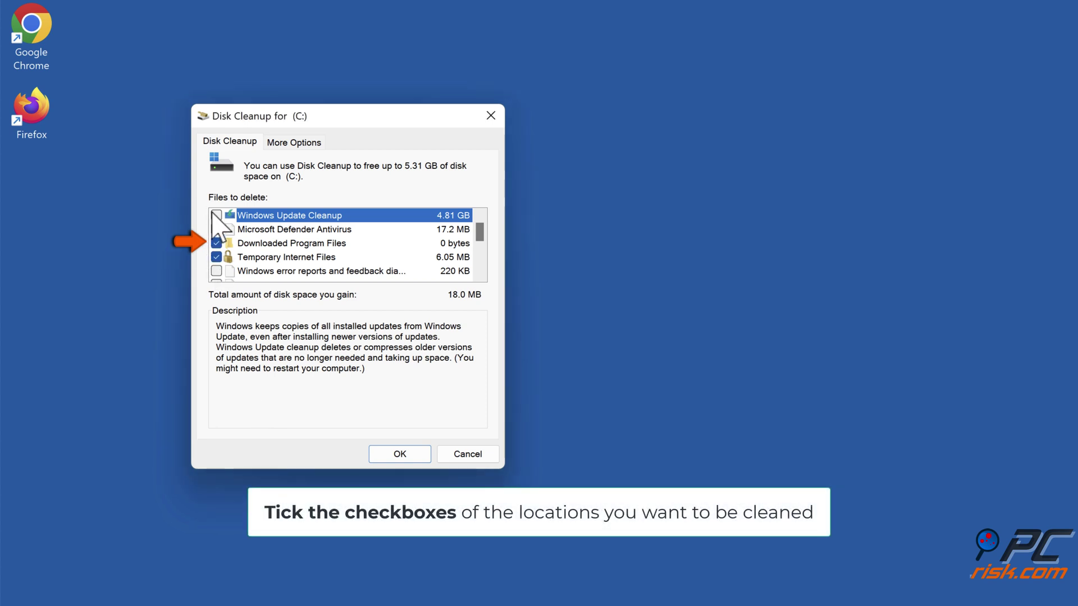
pyautogui.click(216, 228)
pyautogui.scroll(-1, 219, 273)
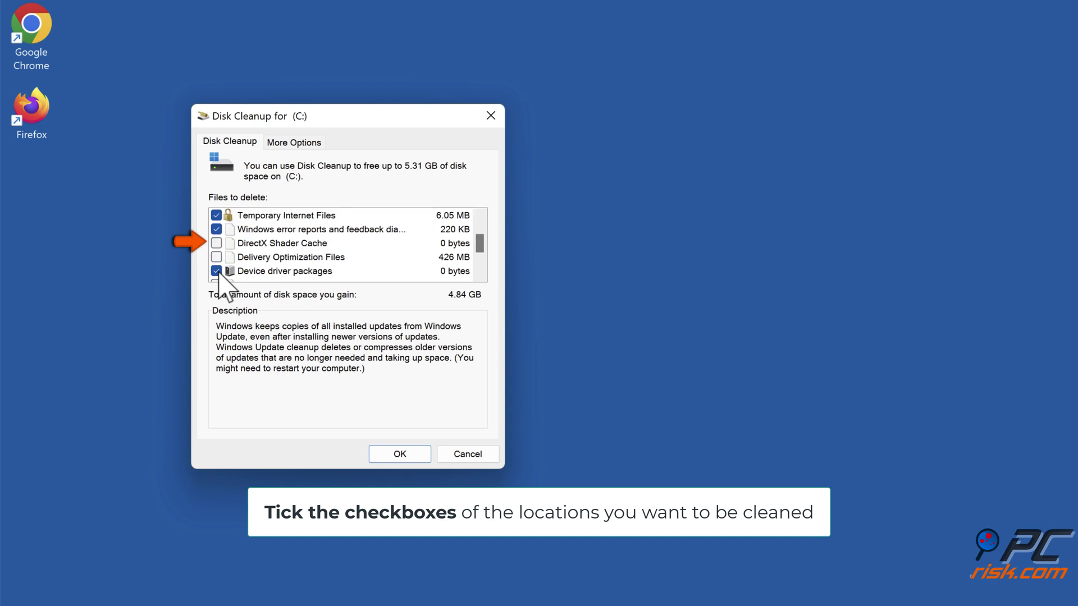
pyautogui.scroll(-2, 218, 260)
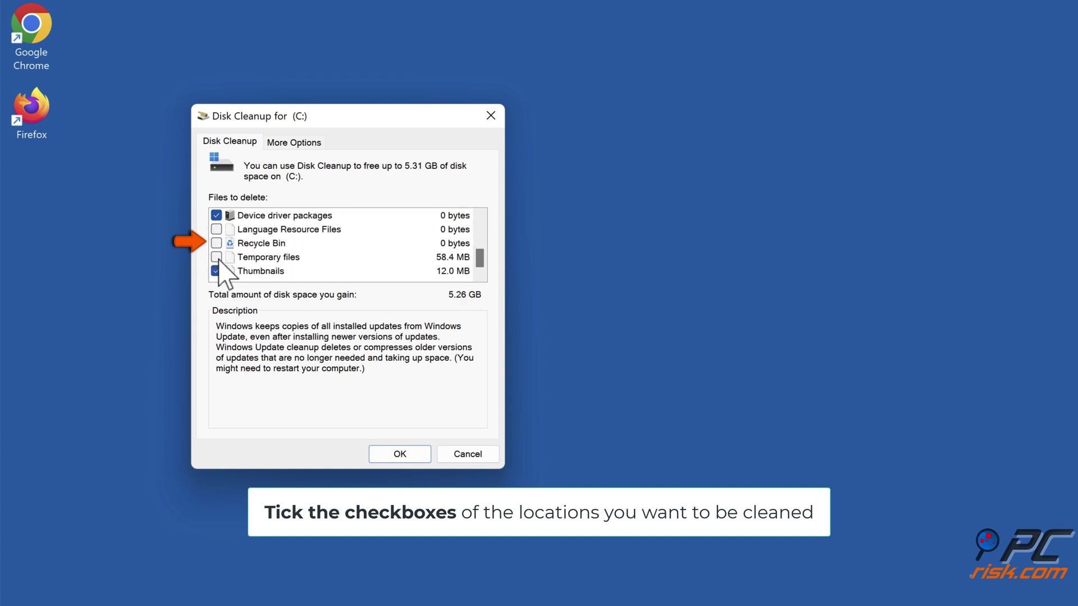
pyautogui.click(217, 243)
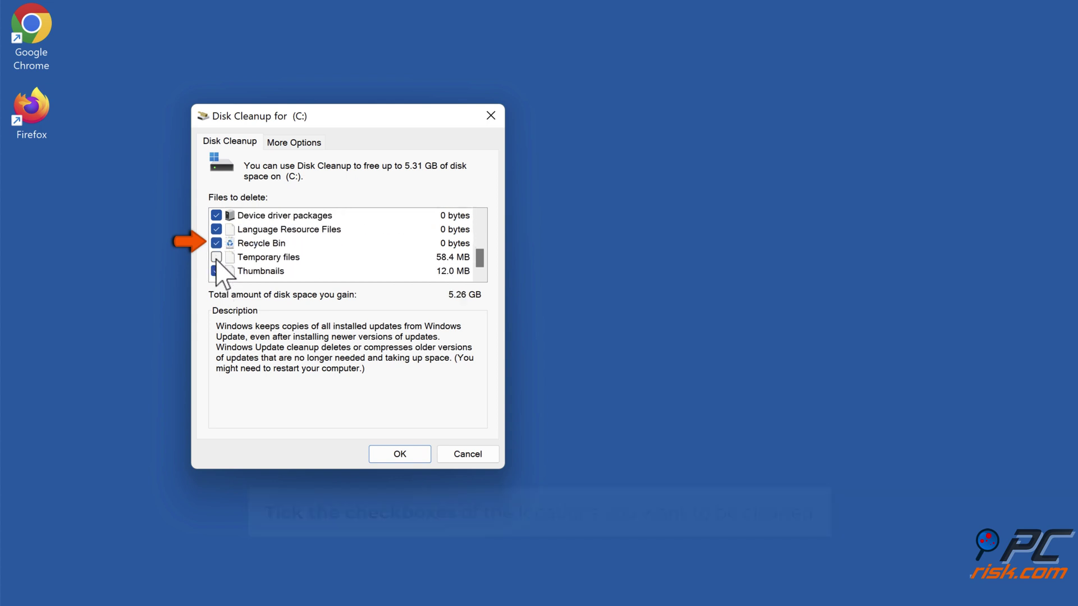
pyautogui.click(216, 257)
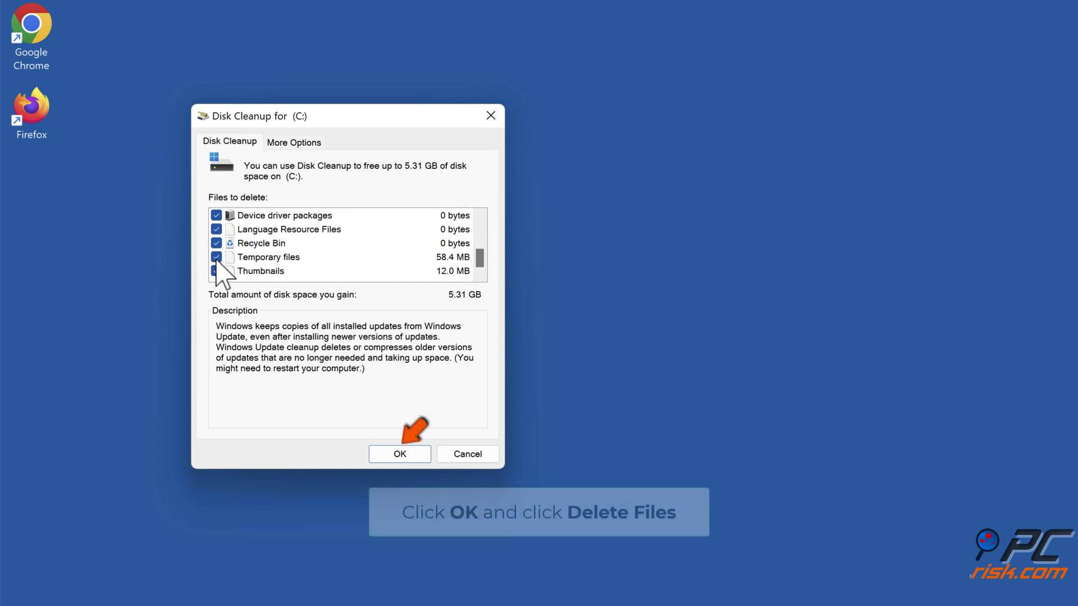
pyautogui.click(399, 455)
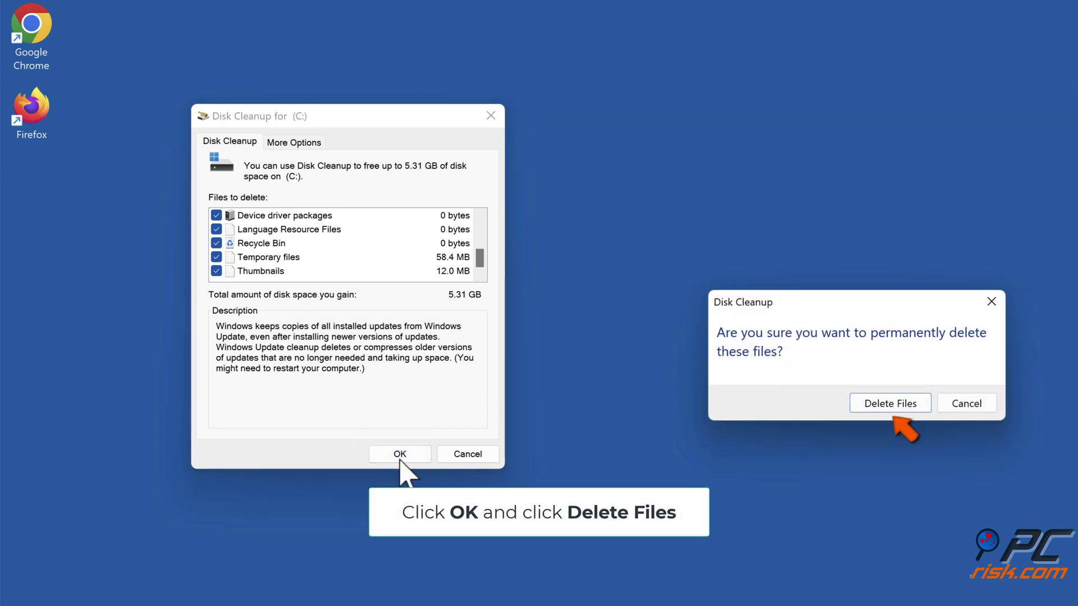
pyautogui.click(887, 409)
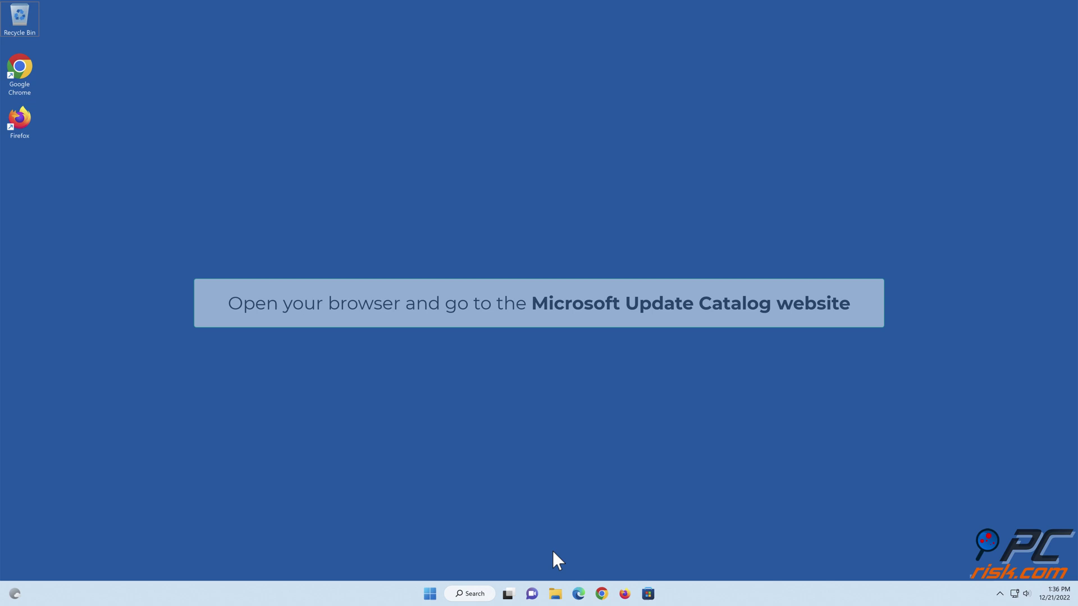
# - Open the Microsoft Update Catalog site in Edge using the pasted address
pyautogui.click(579, 594)
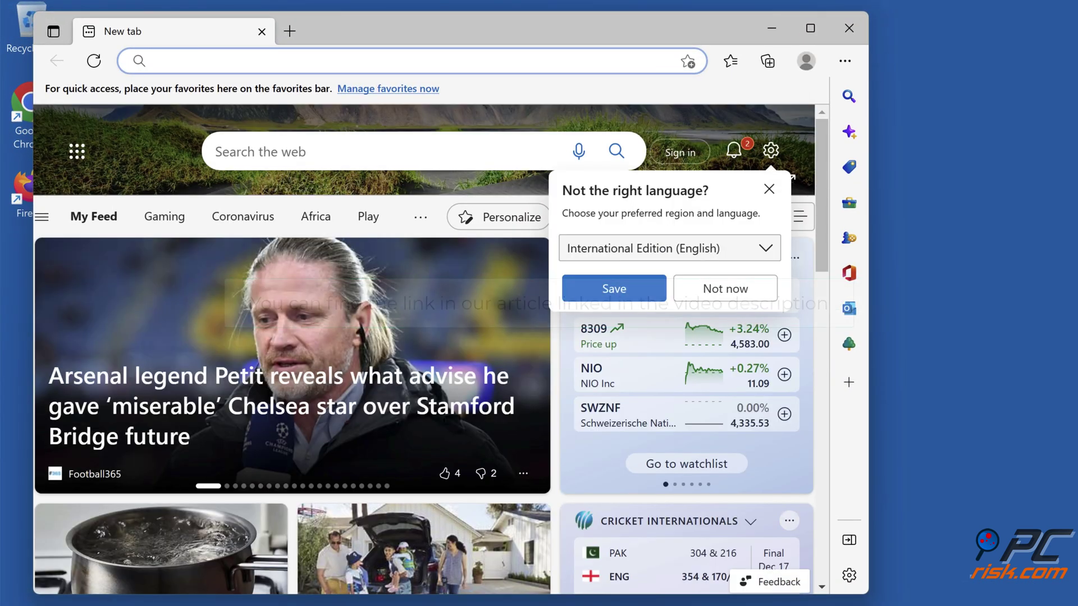
pyautogui.write('https://www.catalog.update.microsoft.com/Home.aspx')
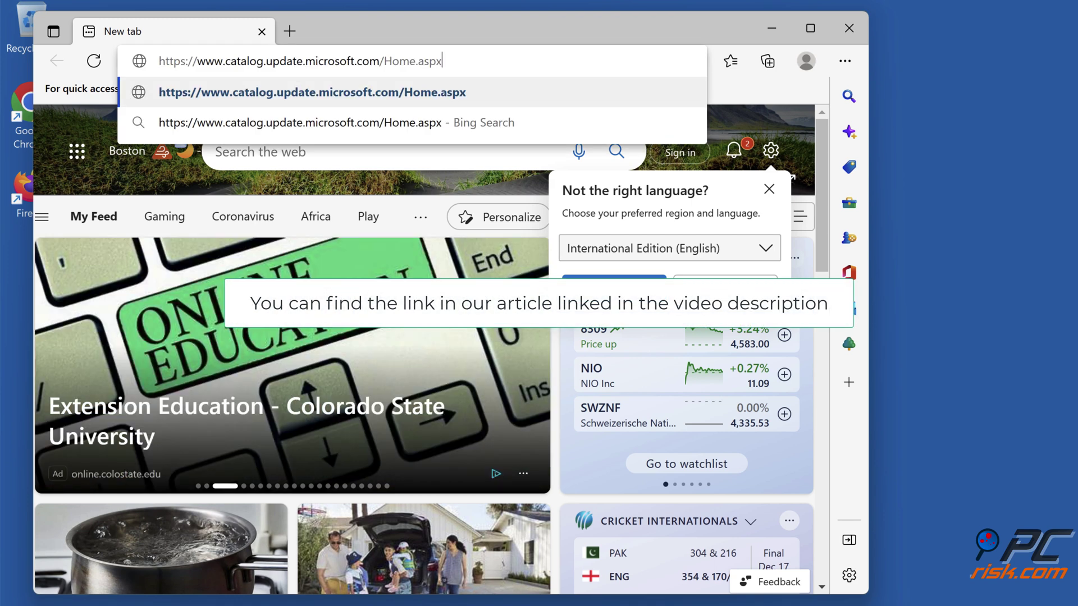
pyautogui.press('Return')
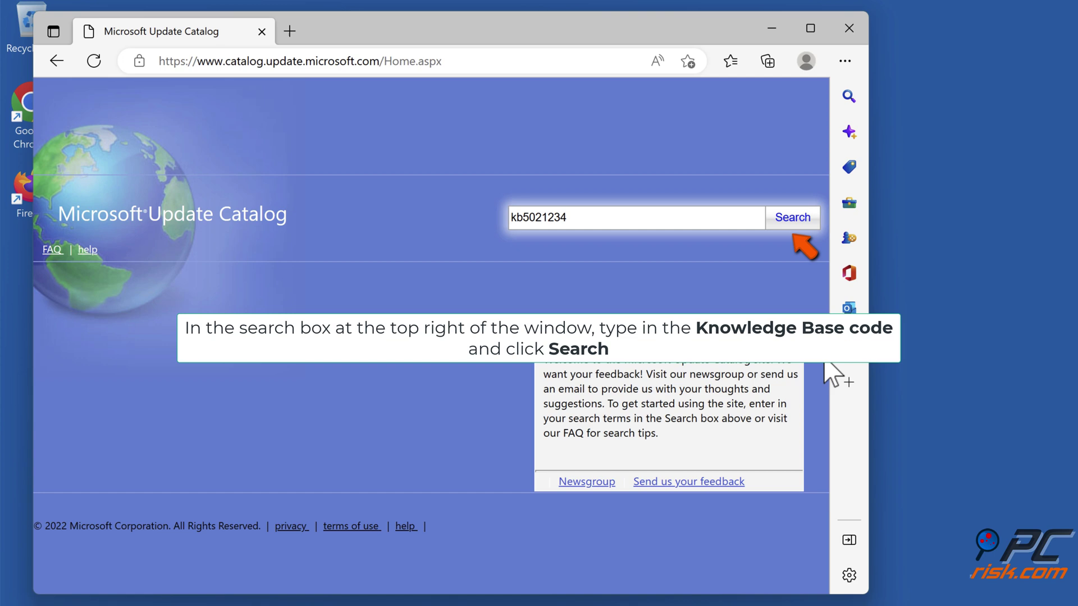
# - Search for kb5021234 and open the download for the 2022-12 x64 Windows 11 update
pyautogui.click(792, 223)
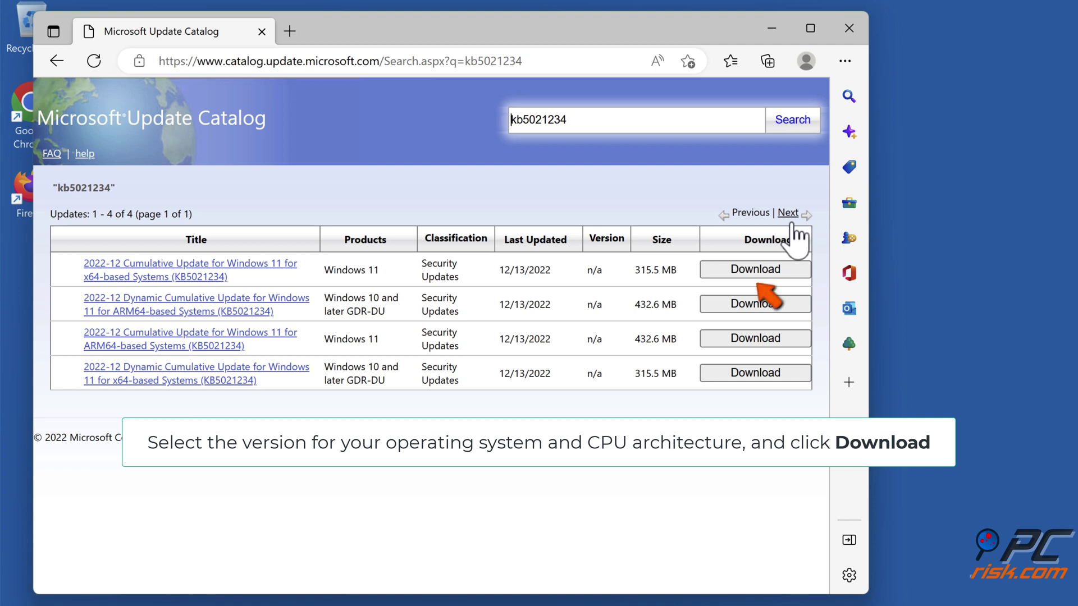
pyautogui.click(755, 270)
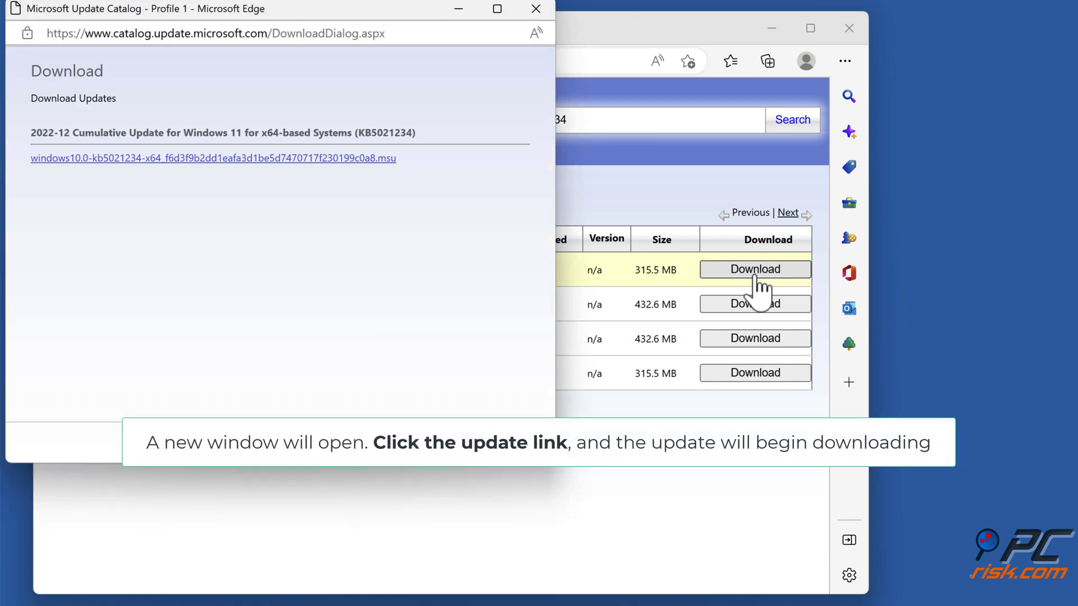
# - Download the KB5021234 x64 .msu file and open it to start the installer
pyautogui.click(222, 158)
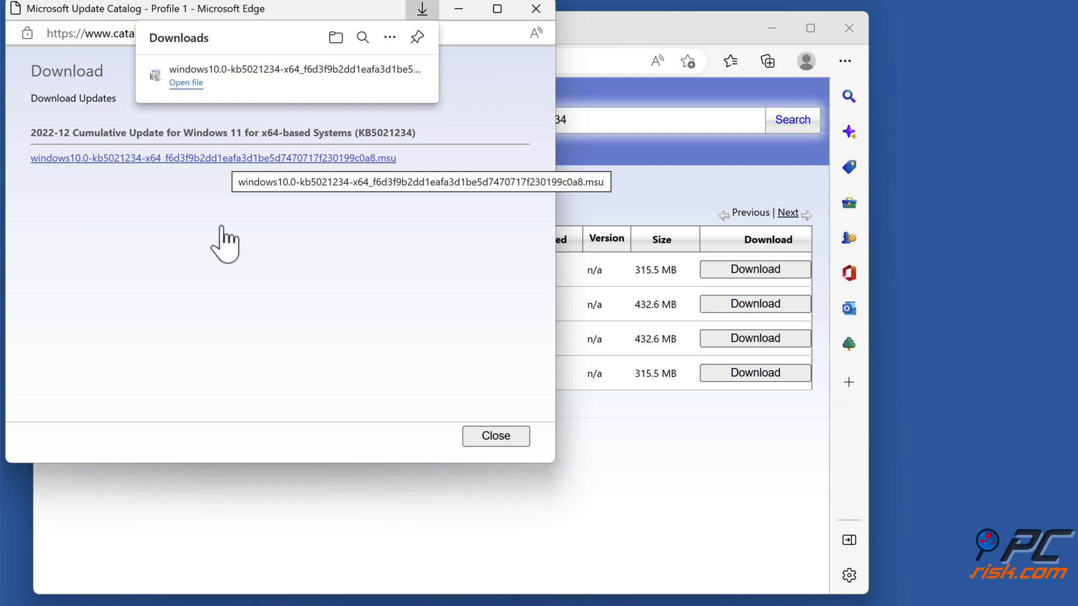
pyautogui.click(187, 84)
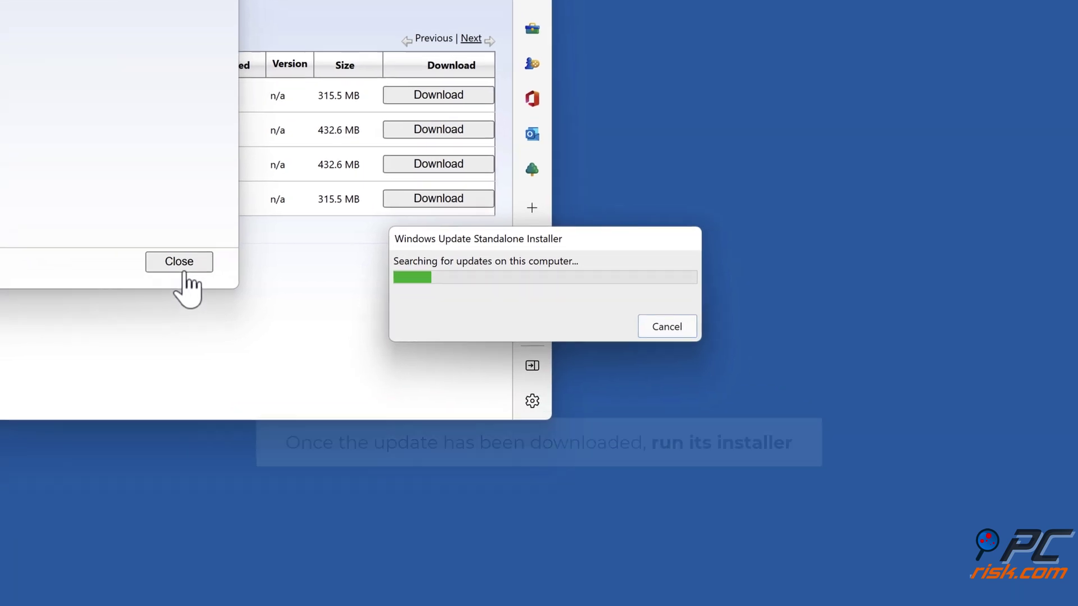
# - Close the download window, confirm installing KB5021234, and restart to apply it
pyautogui.click(182, 269)
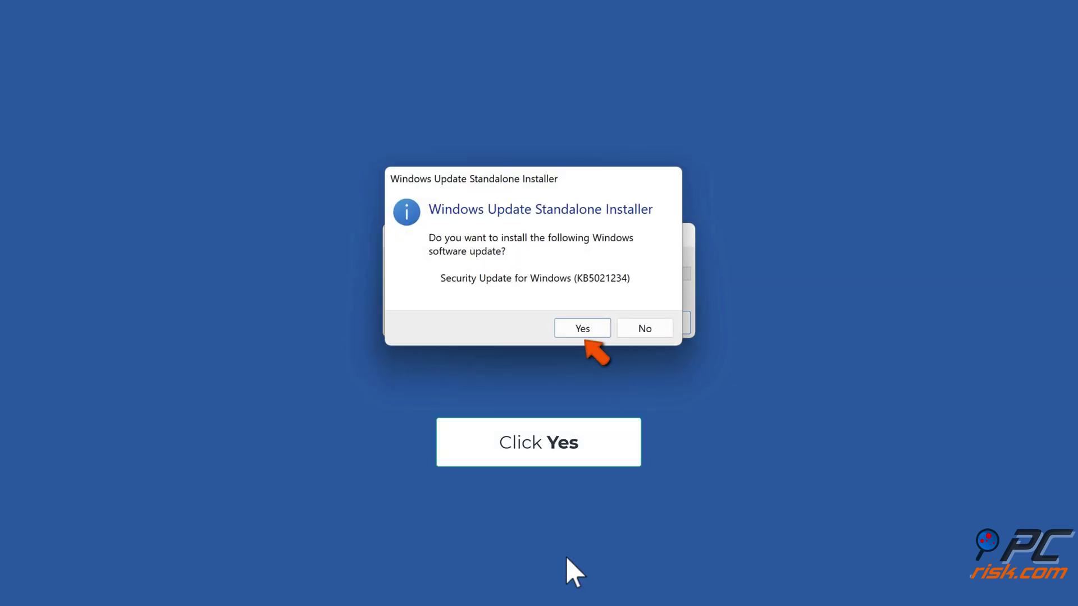
pyautogui.click(582, 329)
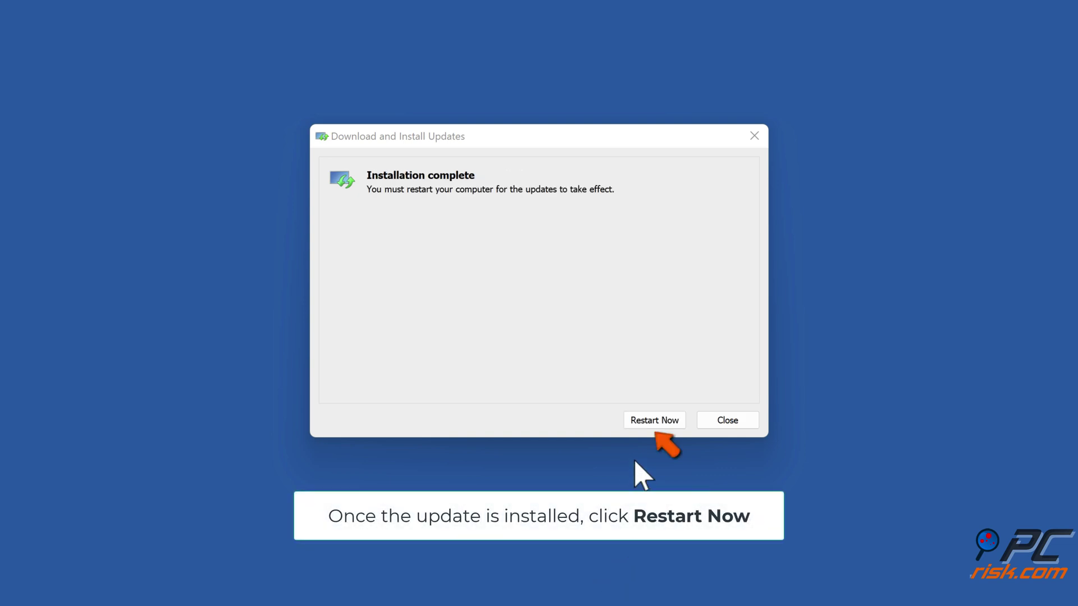
pyautogui.click(654, 425)
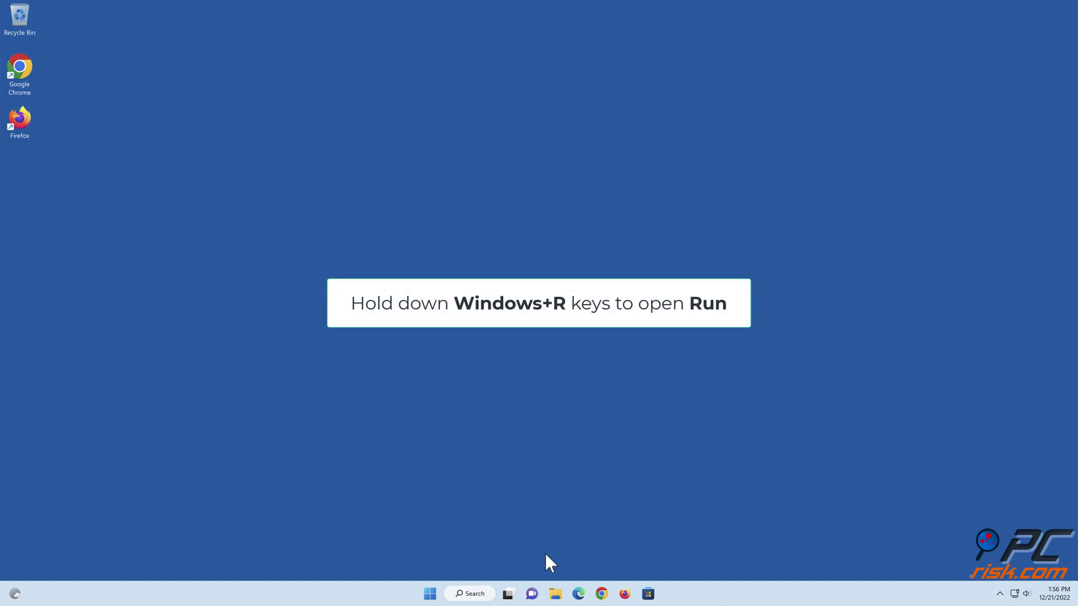
# - Open an elevated Command Prompt by running cmd with administrator rights
pyautogui.press('super+r')
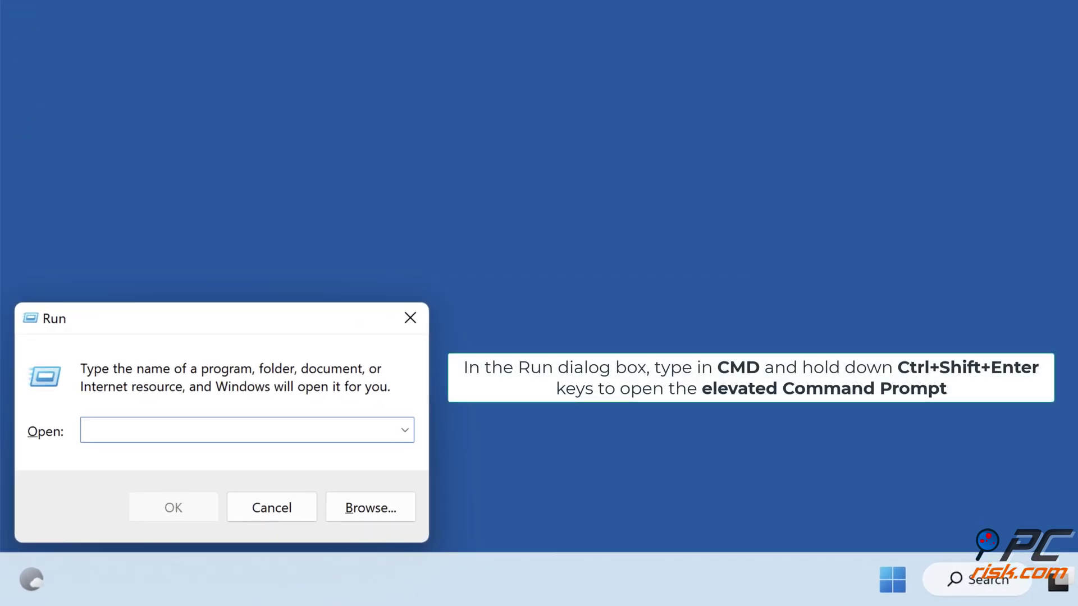
pyautogui.write('cmd')
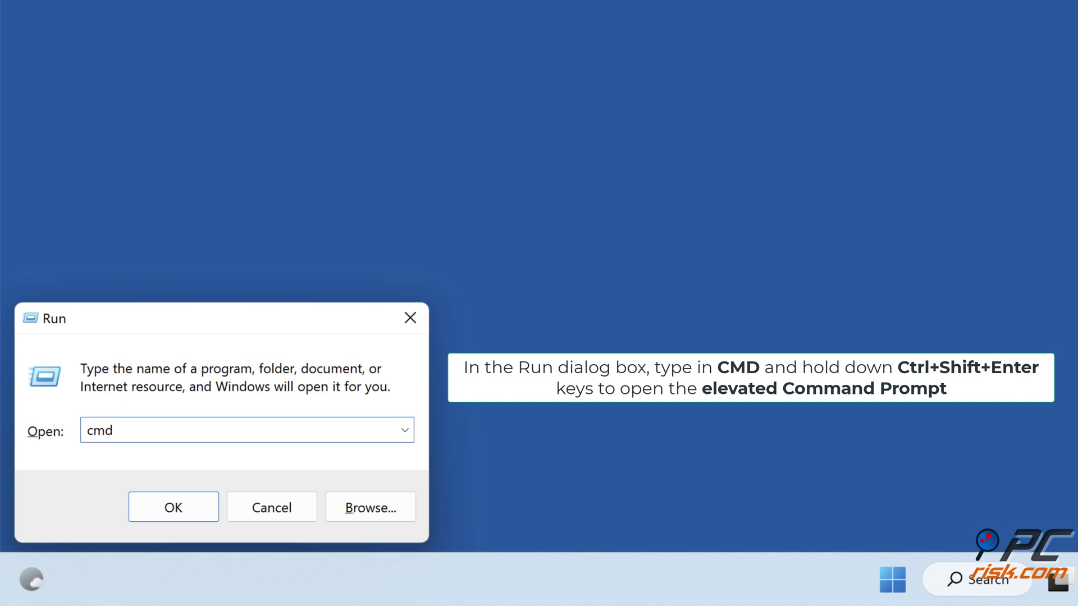
pyautogui.hotkey('ctrl', 'shift', 'Return')
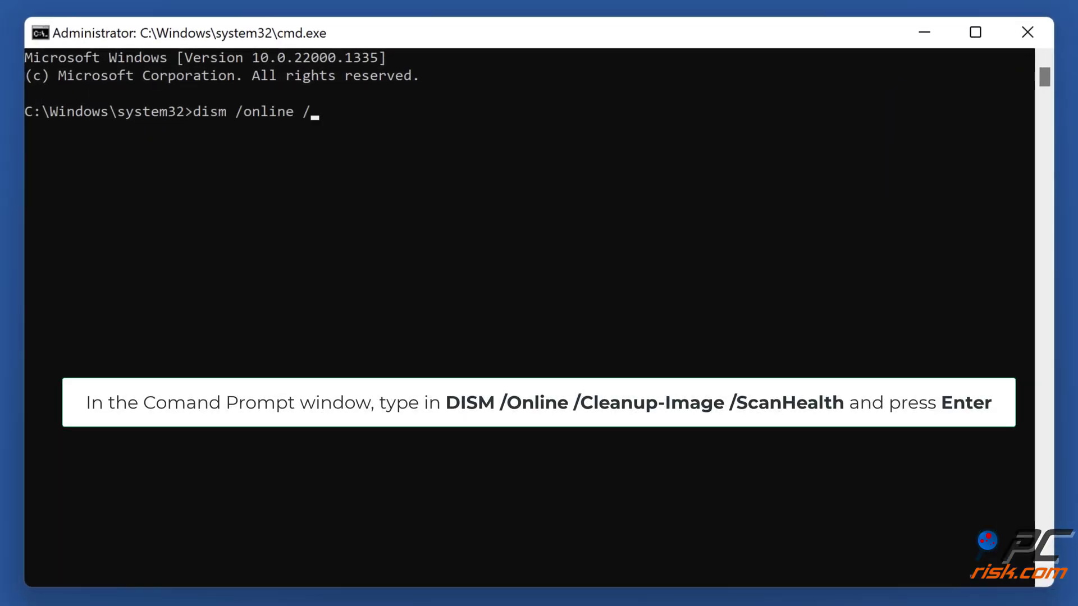
# - Run the DISM /Online /Cleanup-Image ScanHealth and RestoreHealth scans
pyautogui.write('p-image /scanhealth')
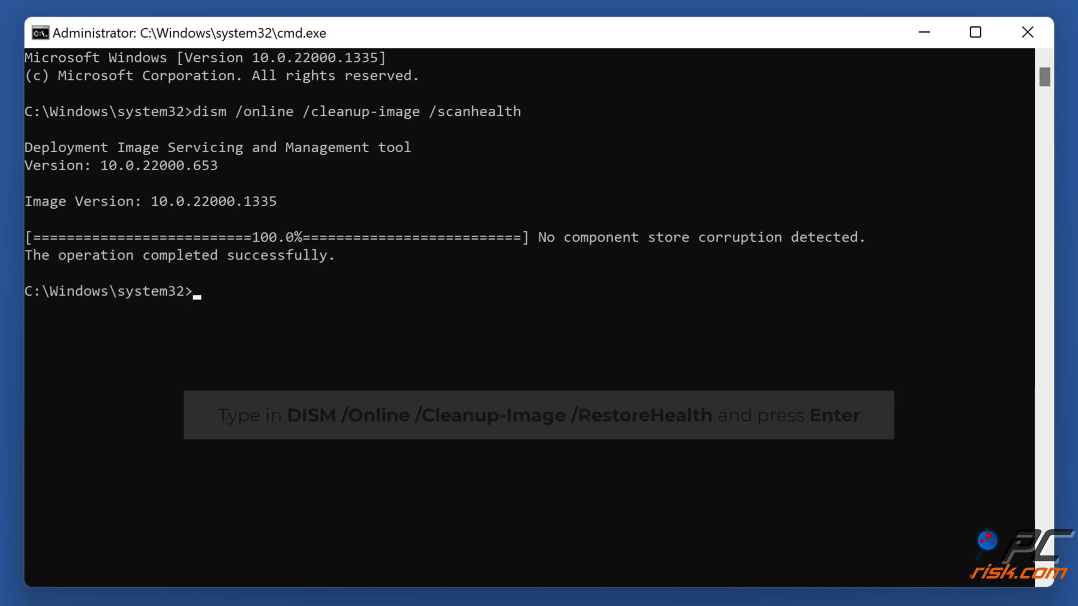
pyautogui.write('dism /online /cleanup-image /restorehealth')
pyautogui.press('Return')
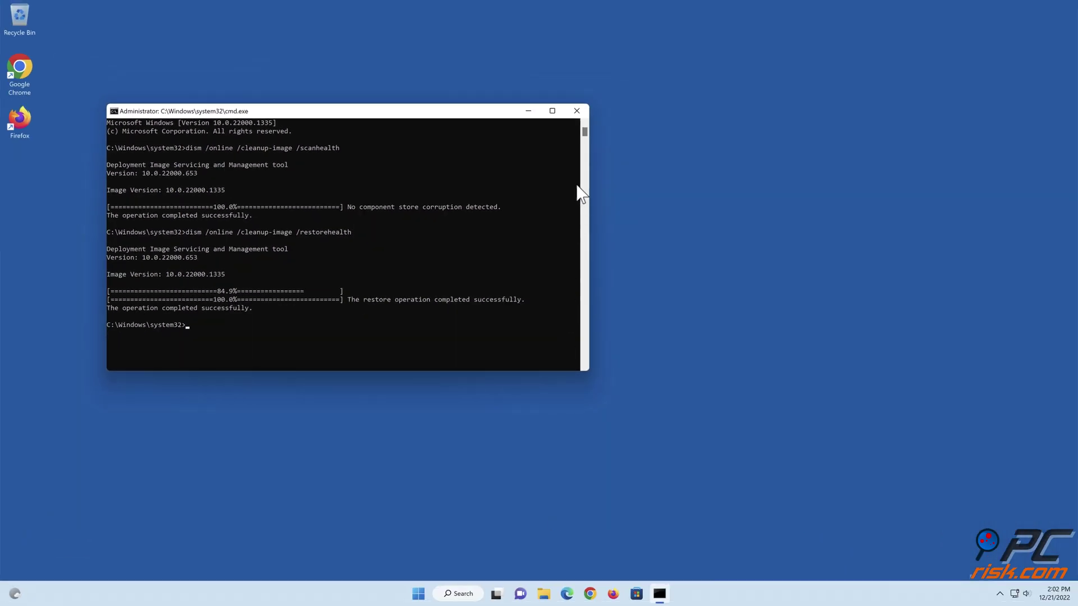
# - Close the Command Prompt window and restart Windows from the Start menu's power options
pyautogui.click(577, 112)
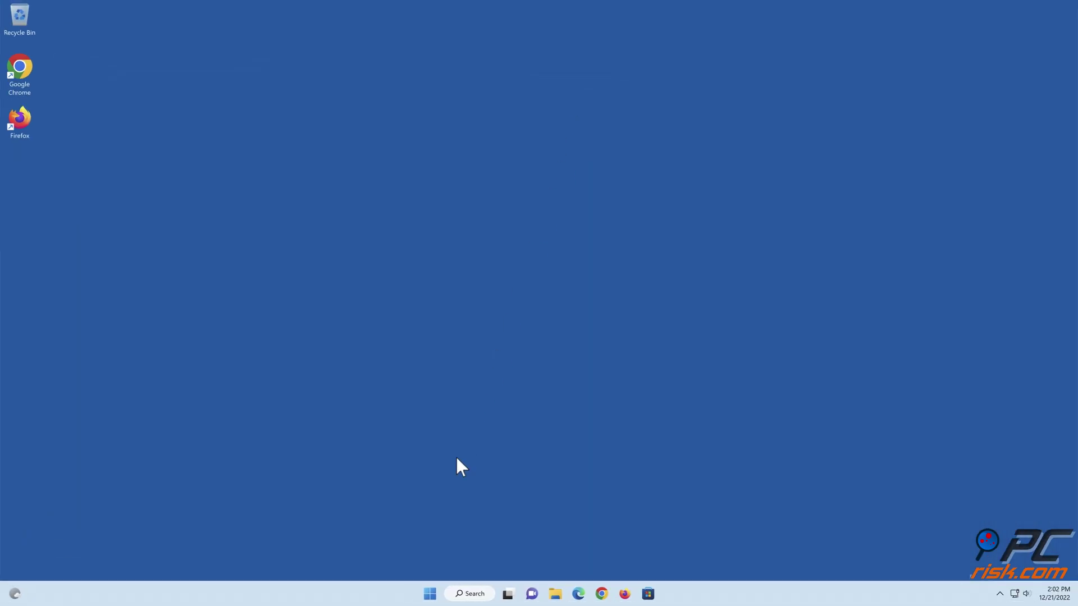
pyautogui.click(430, 593)
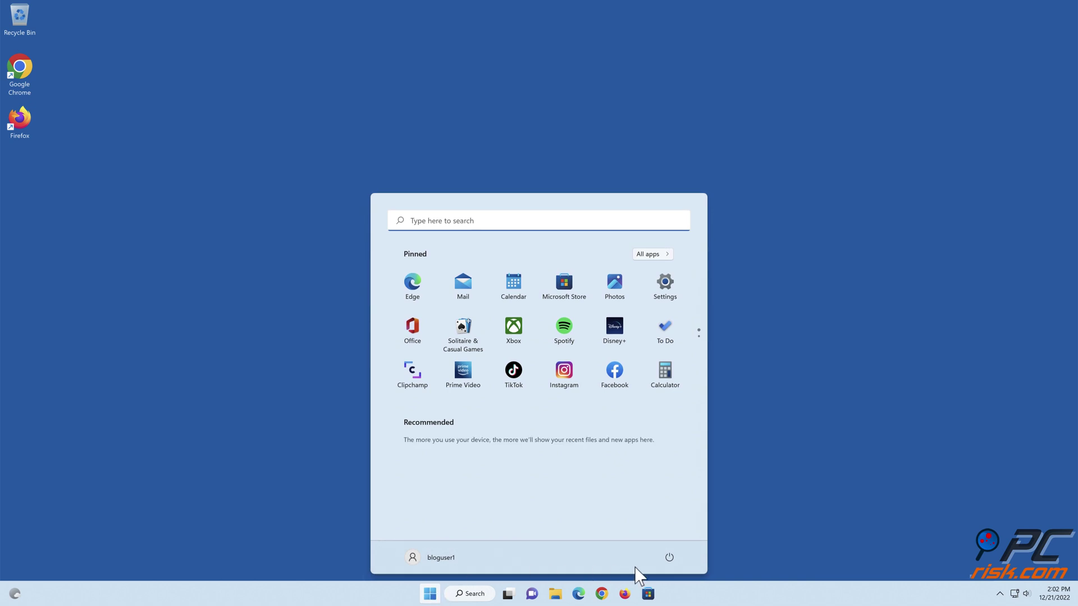
pyautogui.click(669, 559)
pyautogui.click(670, 538)
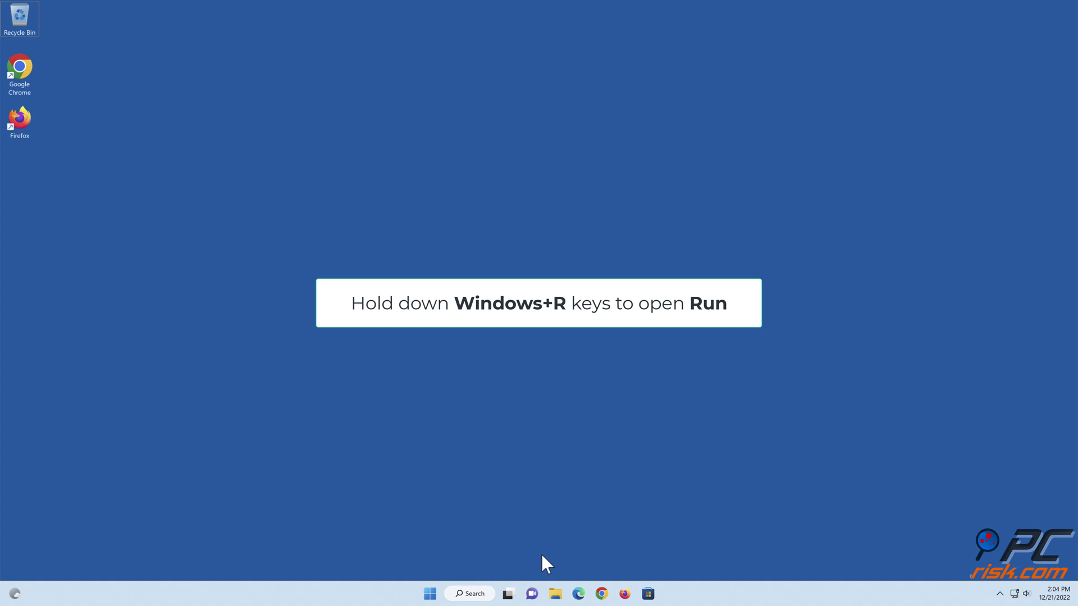
# - Run sfc /scannow in a Command Prompt launched as administrator from the Run box
pyautogui.press('super+r')
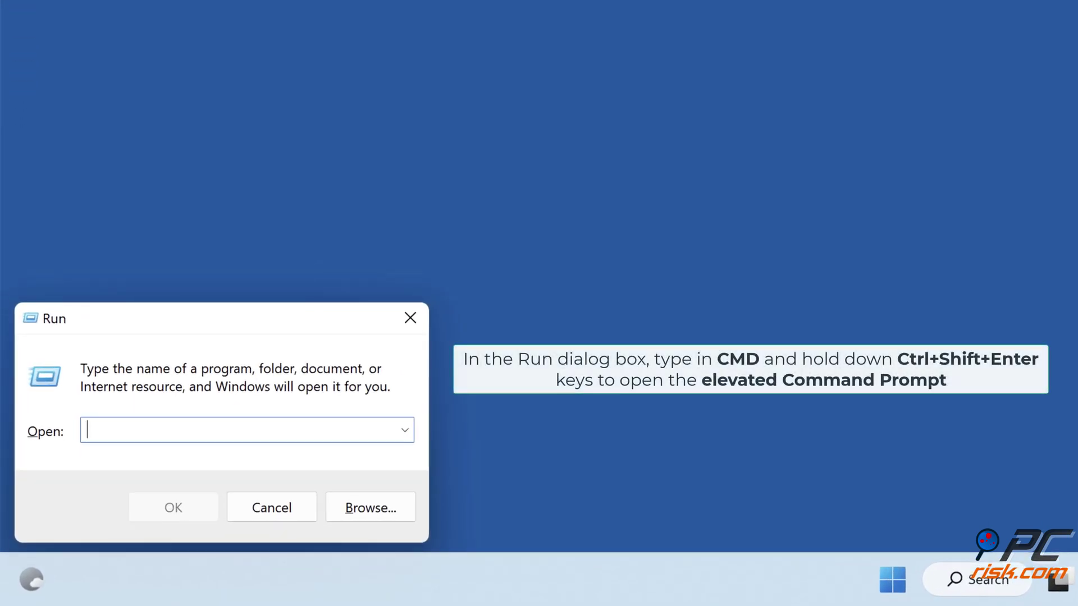
pyautogui.write('cmd')
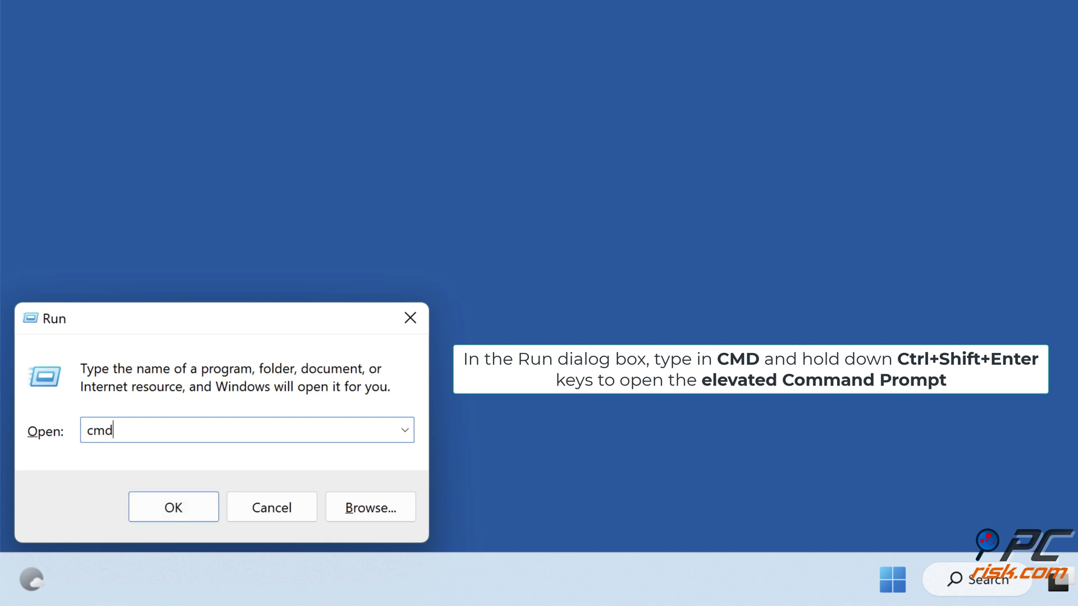
pyautogui.hotkey('ctrl', 'shift', 'Return')
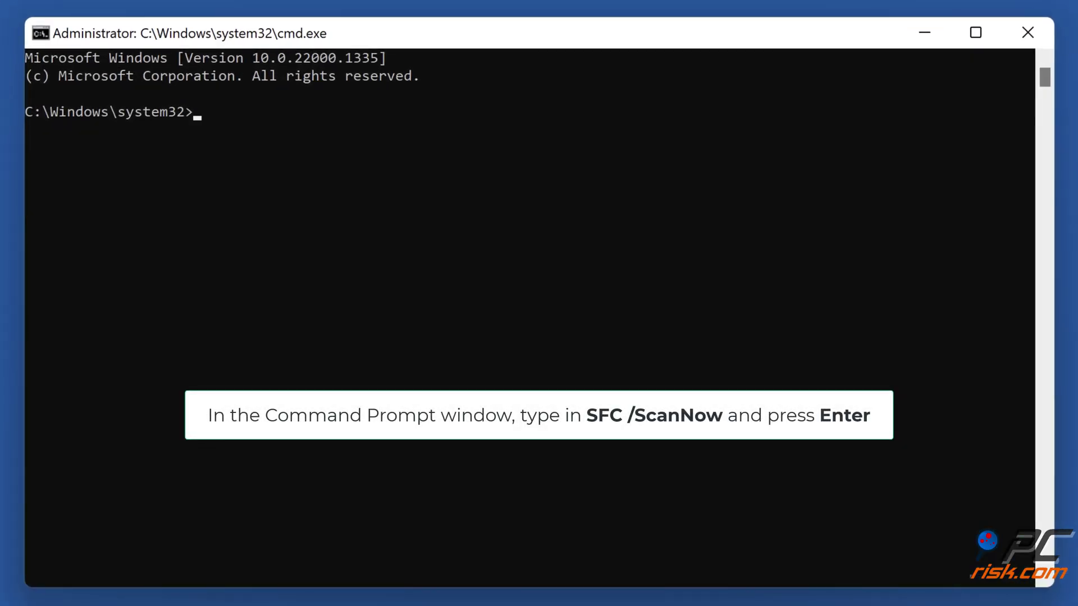
pyautogui.write('sfc /scannow')
pyautogui.press('Return')
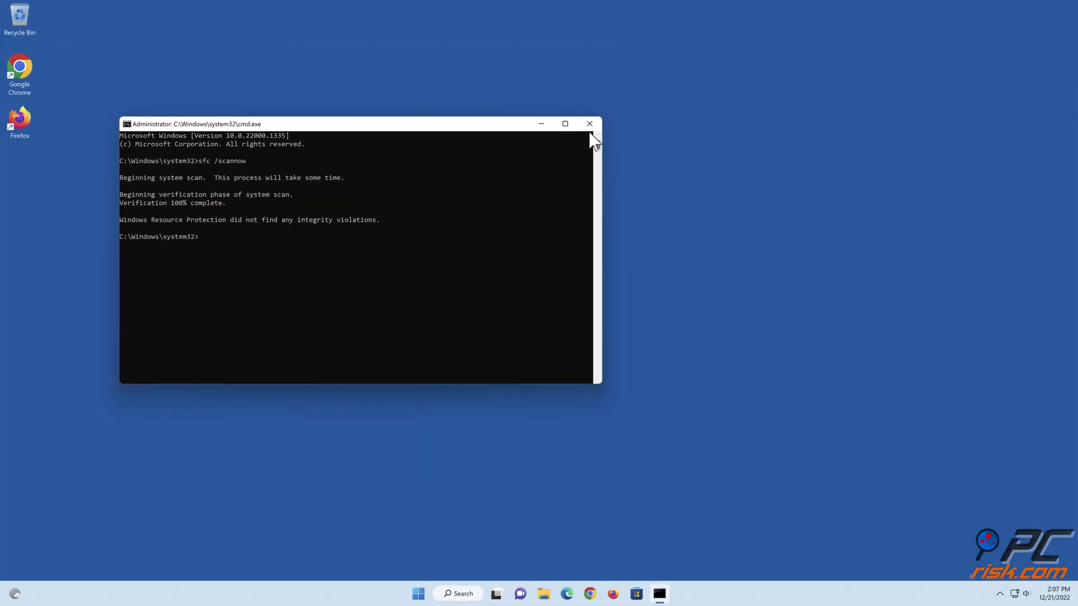
# - Close the Command Prompt after the SFC scan and restart the PC from Start
pyautogui.click(590, 124)
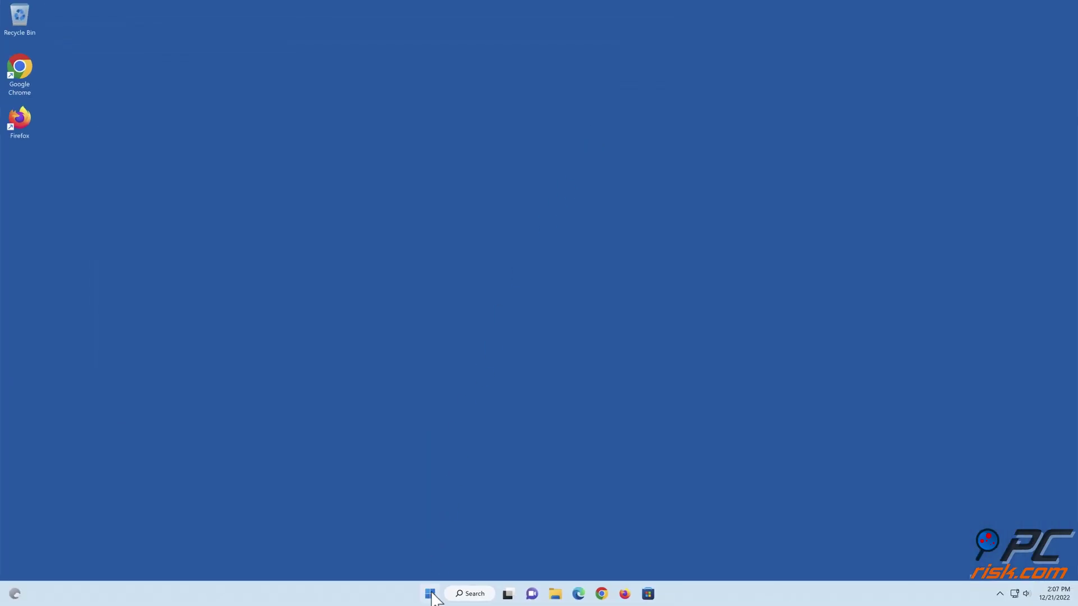
pyautogui.click(430, 594)
pyautogui.click(670, 558)
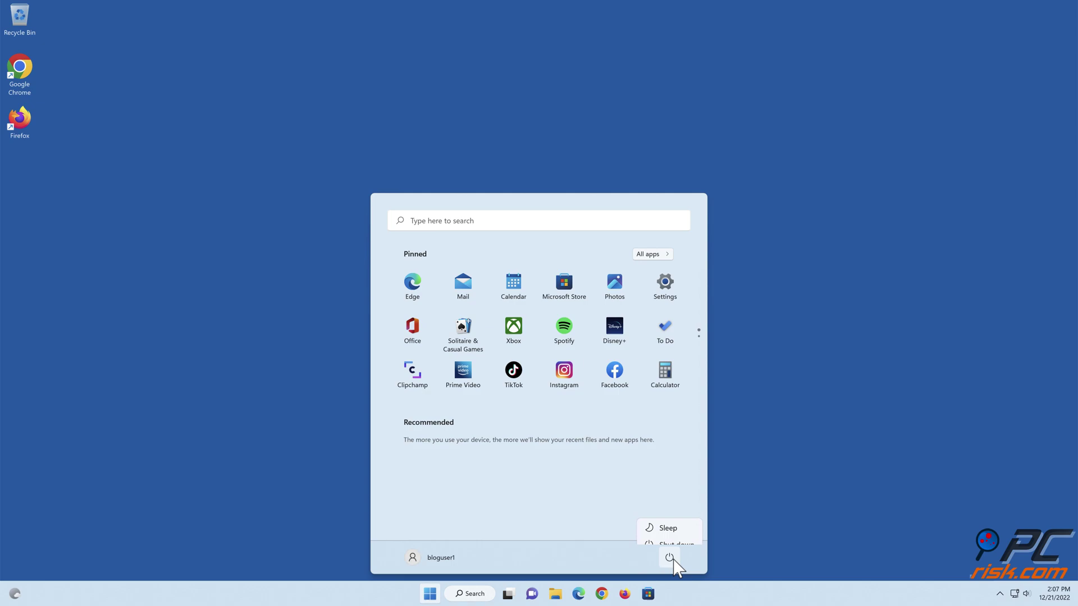
pyautogui.click(668, 536)
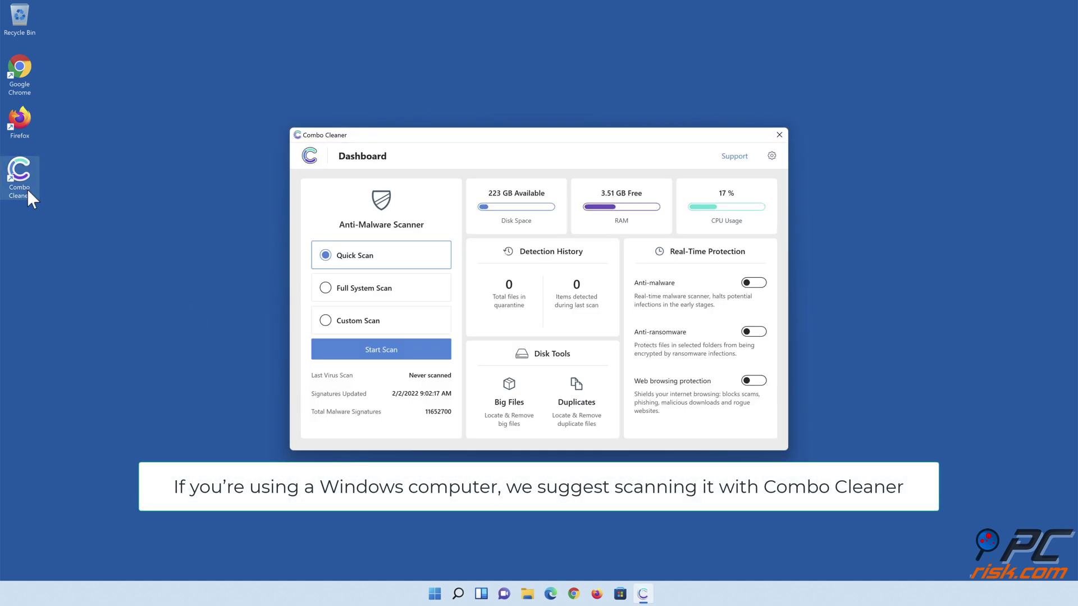
# - Run a Combo Cleaner Quick Scan and move all 323 detected items to quarantine
pyautogui.click(389, 351)
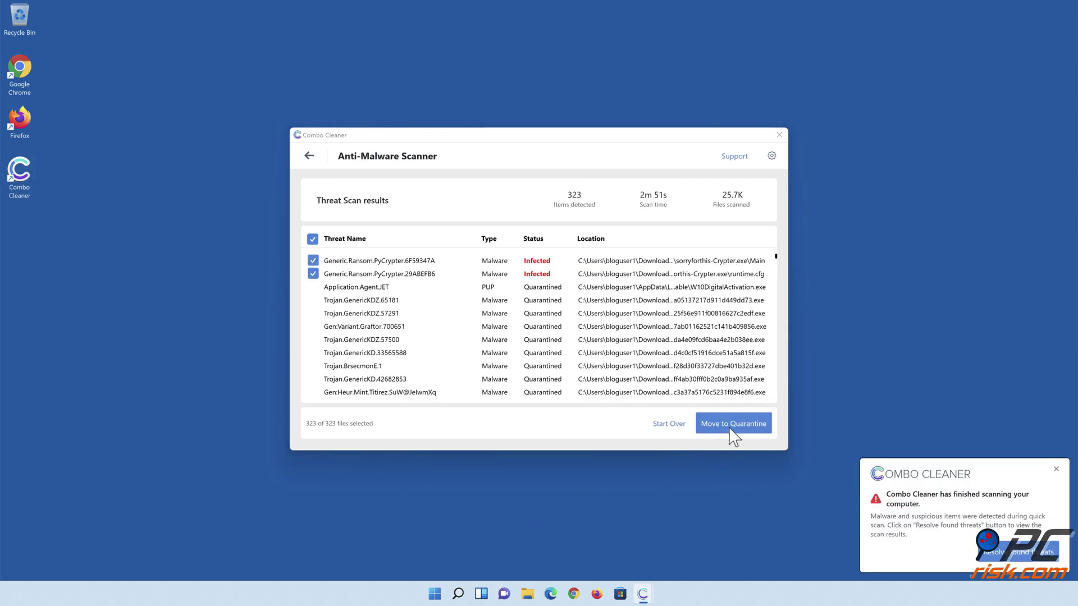
pyautogui.click(733, 424)
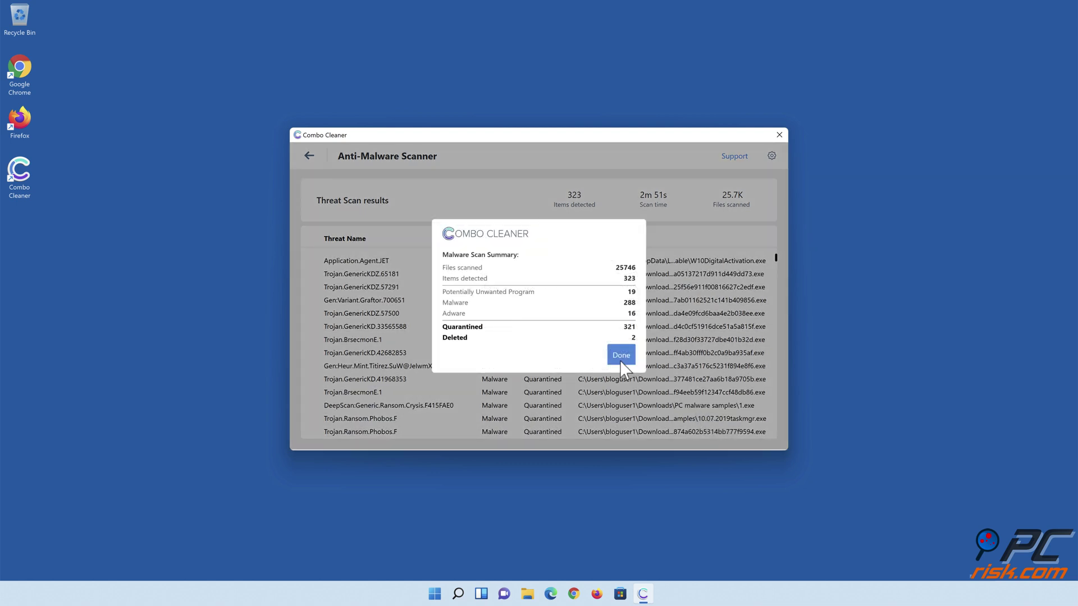
pyautogui.click(621, 355)
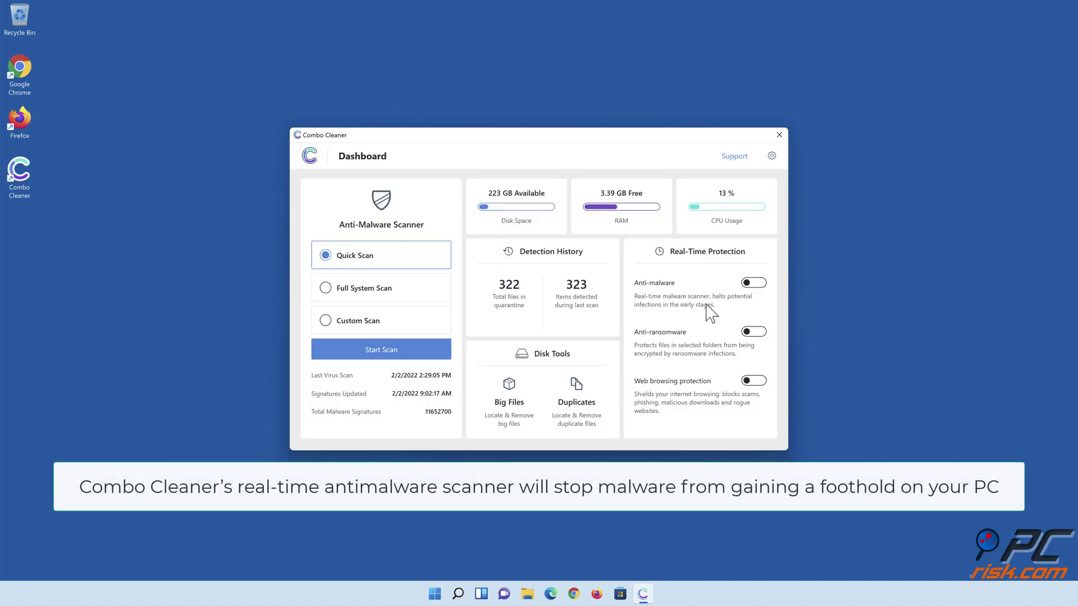
# - Turn on Anti-malware, Anti-ransomware protecting Libraries > Documents, and Web browsing protection
pyautogui.click(753, 285)
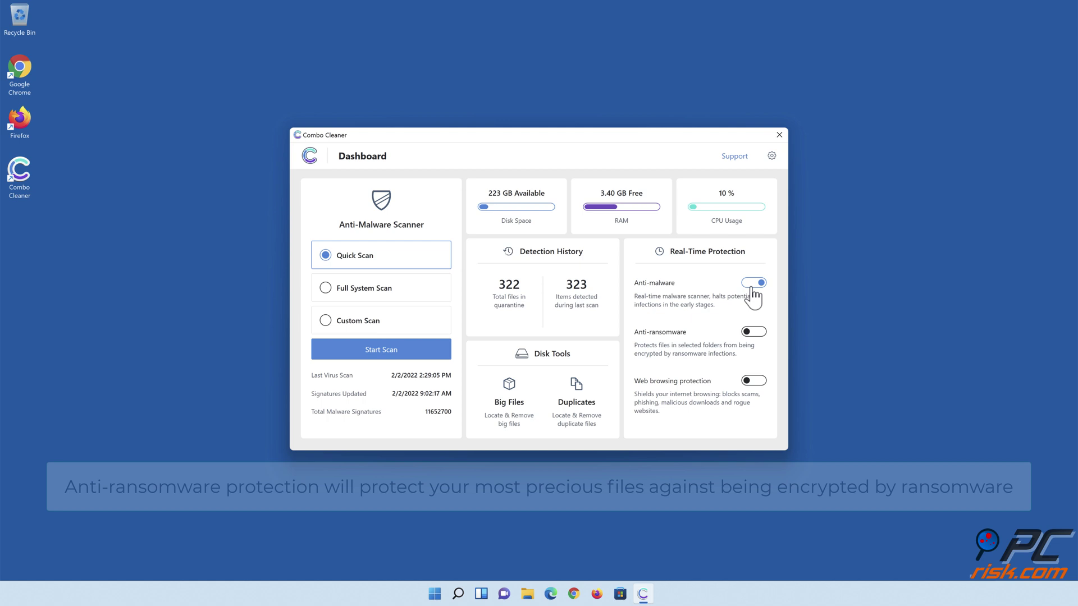
pyautogui.click(753, 332)
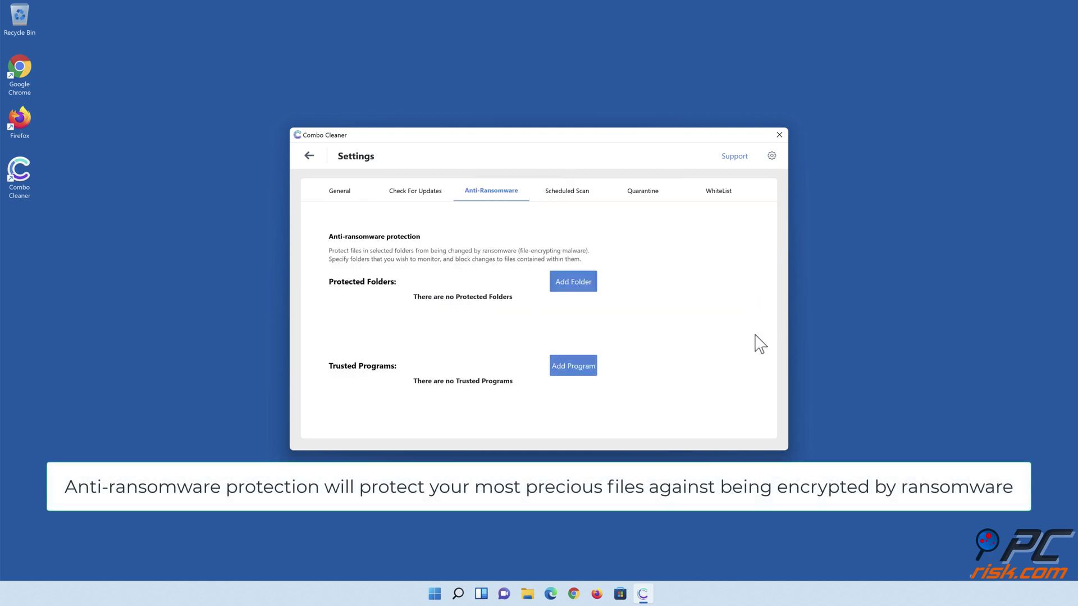
pyautogui.click(574, 284)
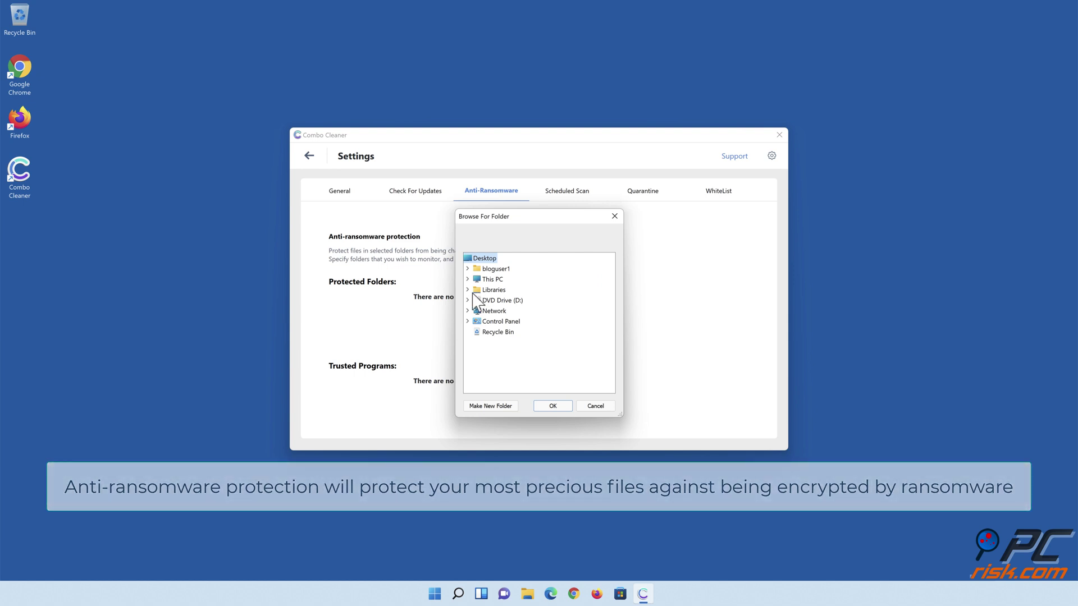
pyautogui.click(468, 290)
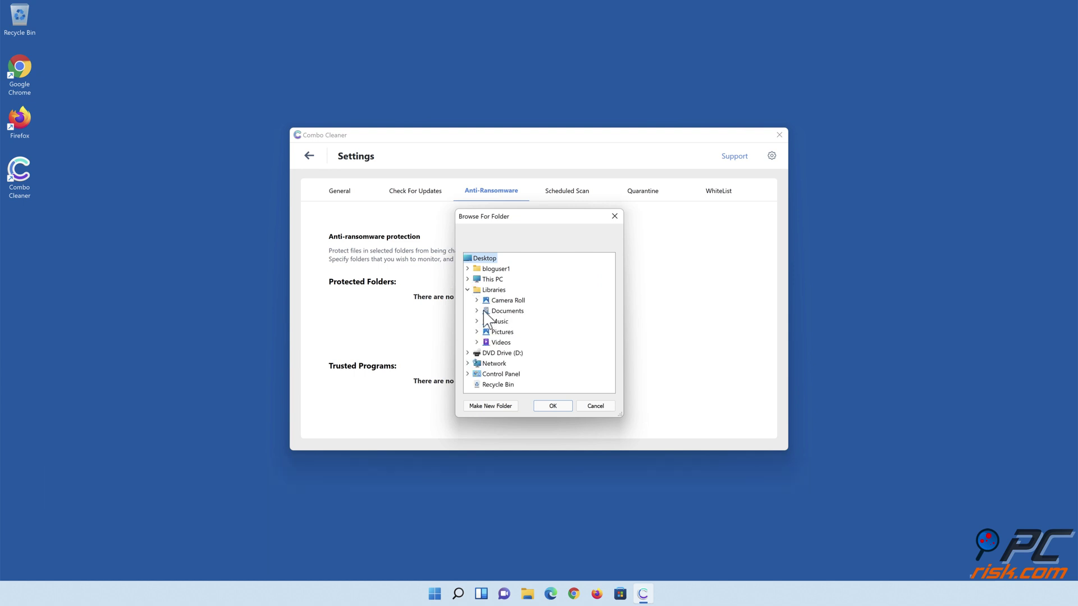
pyautogui.click(477, 311)
pyautogui.click(512, 322)
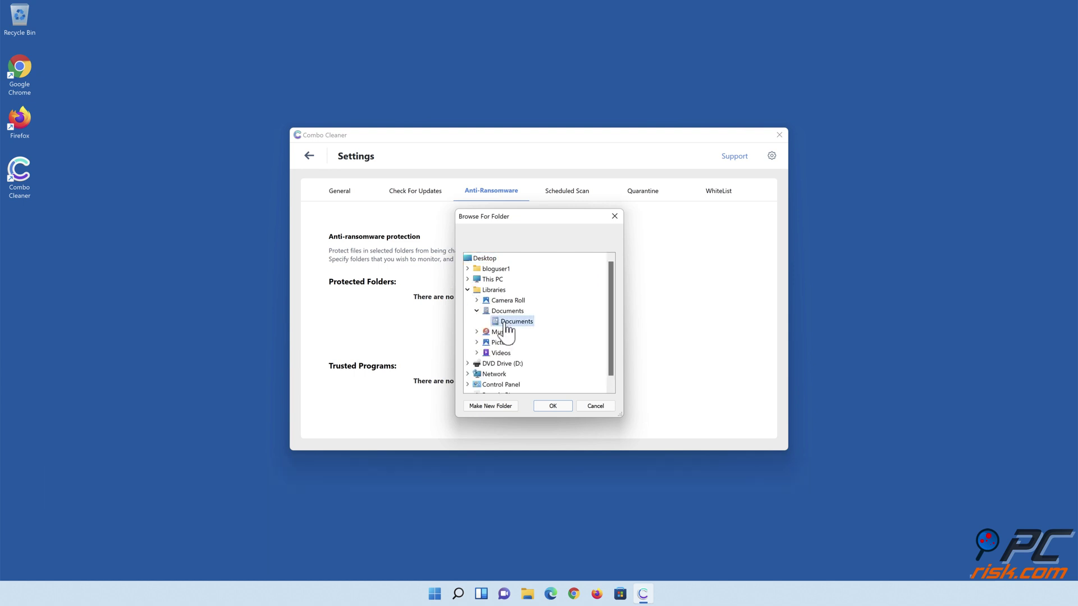
pyautogui.click(553, 406)
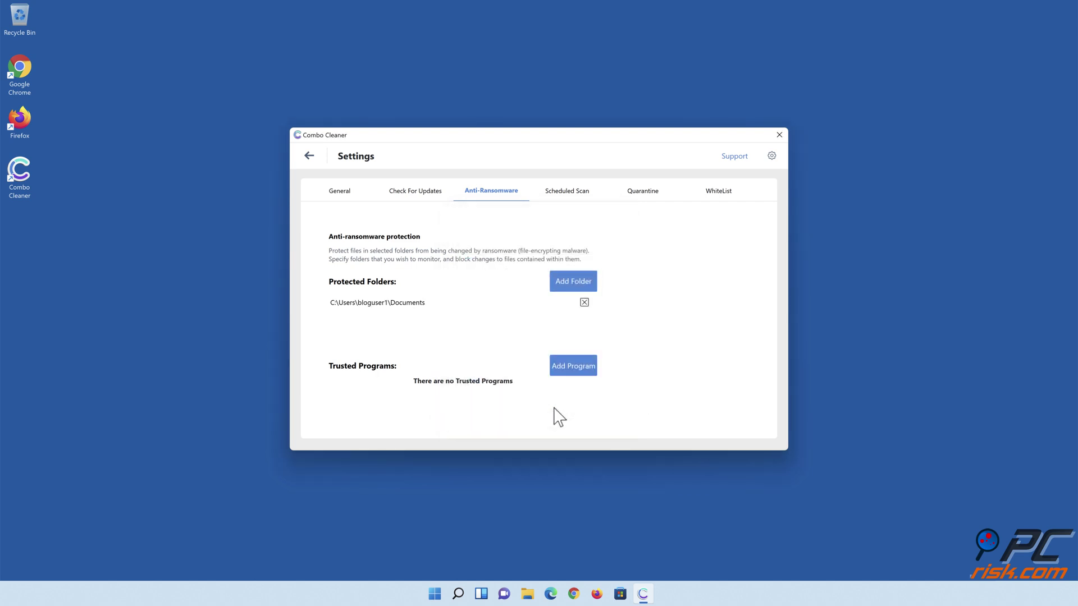
pyautogui.click(310, 156)
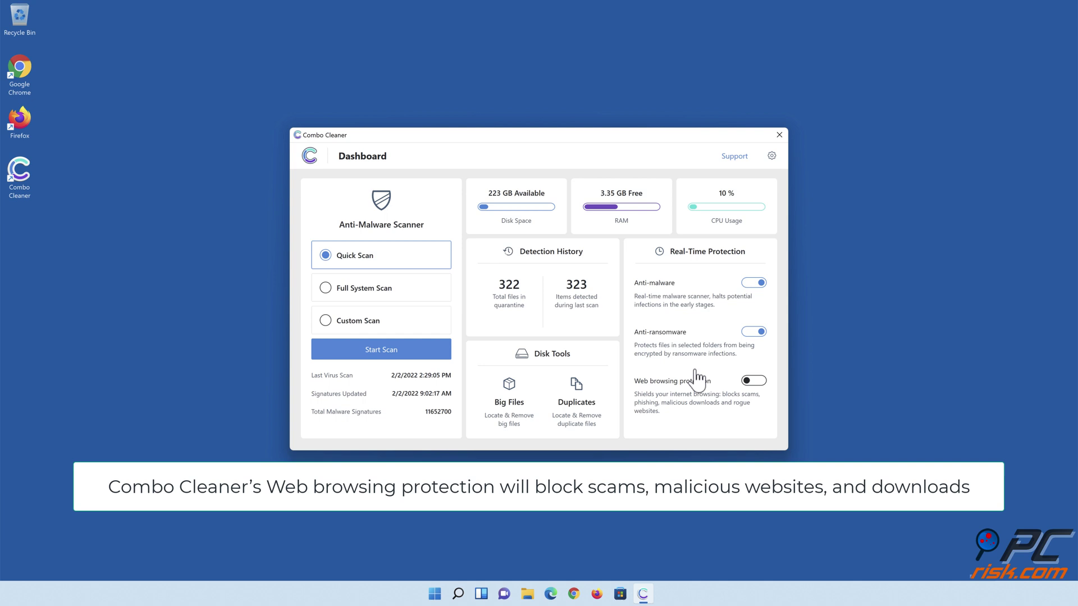
pyautogui.click(754, 382)
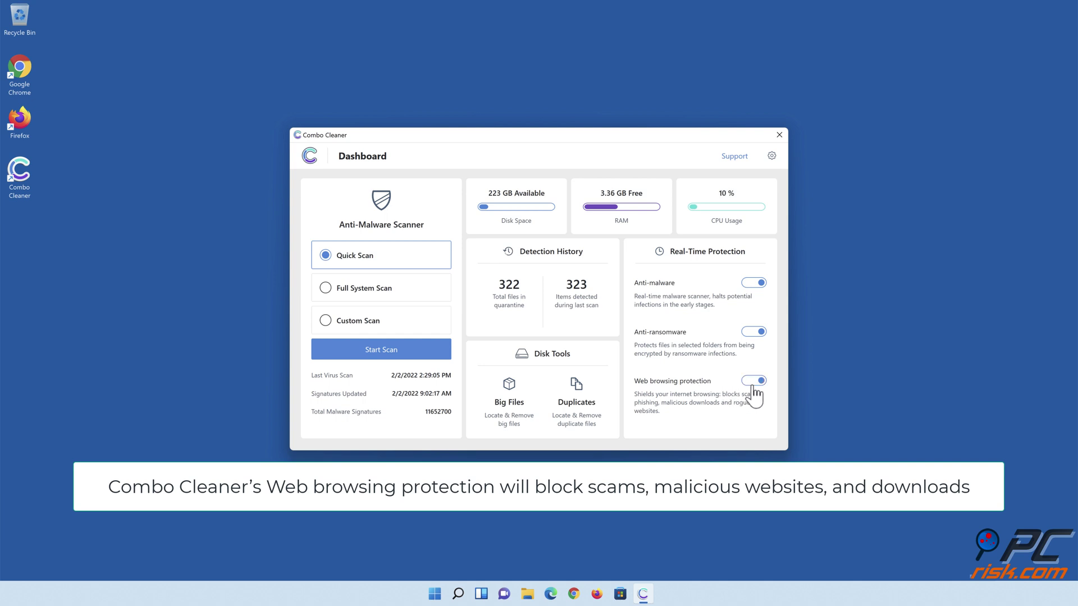